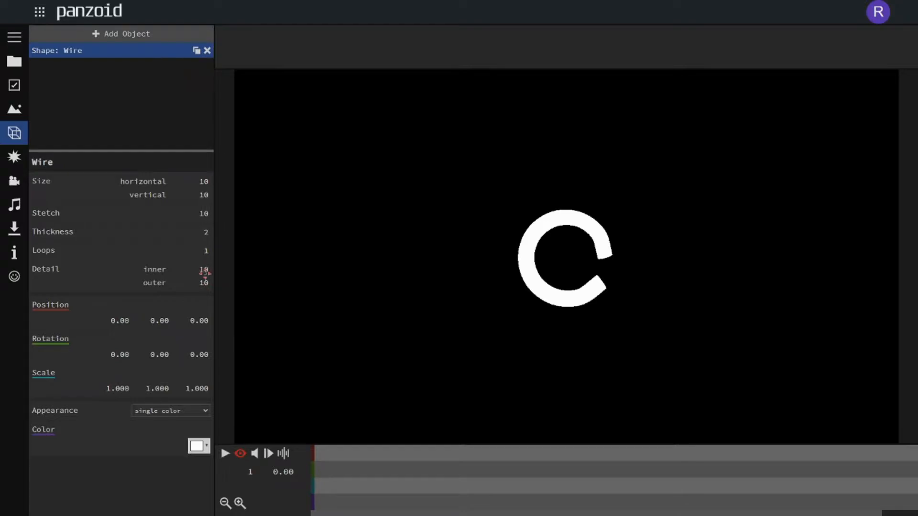
drag(119, 356, 77, 367)
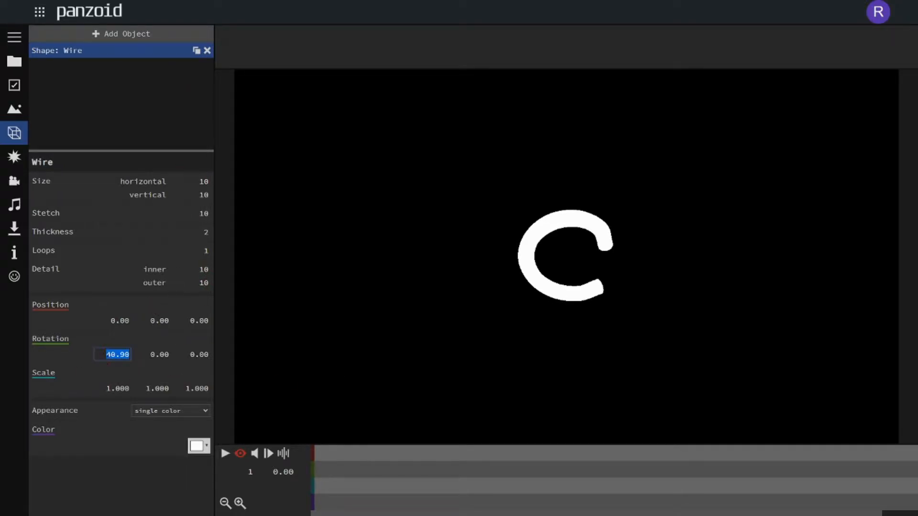
key(F11)
key(ctrl+z)
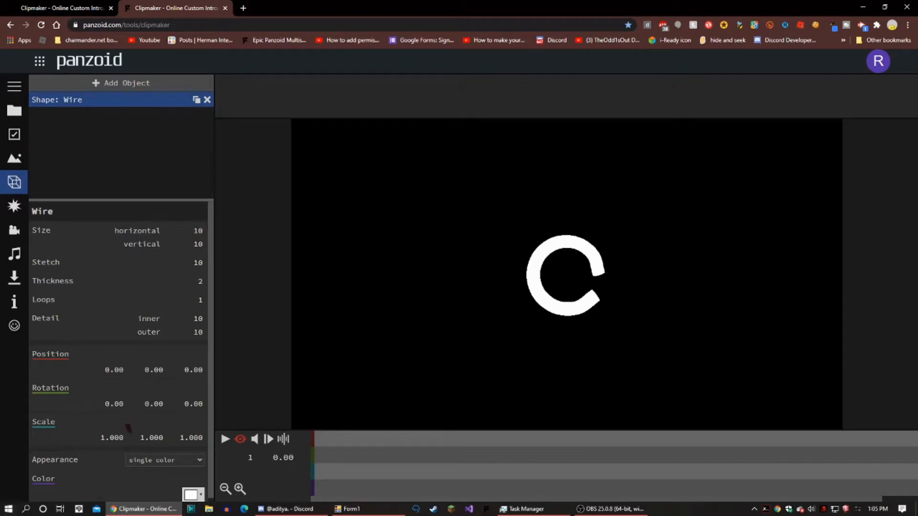
key(F11)
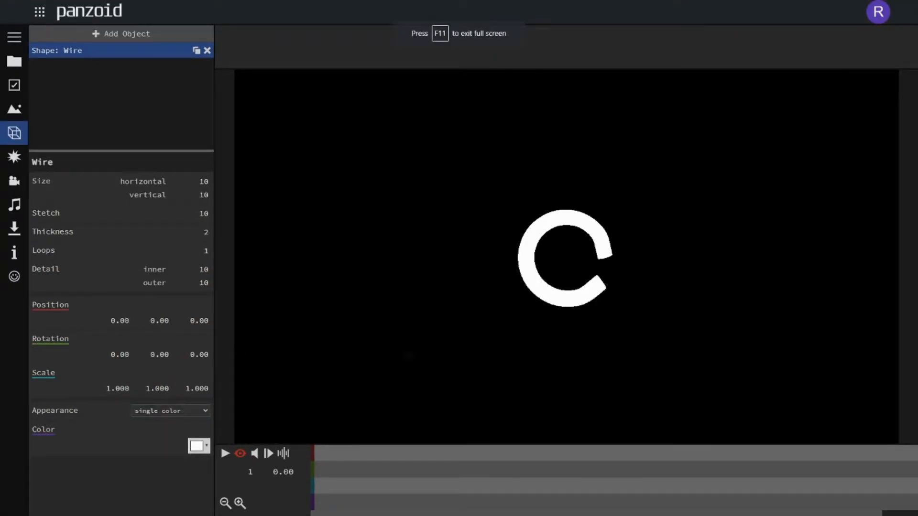
drag(201, 355, 186, 371)
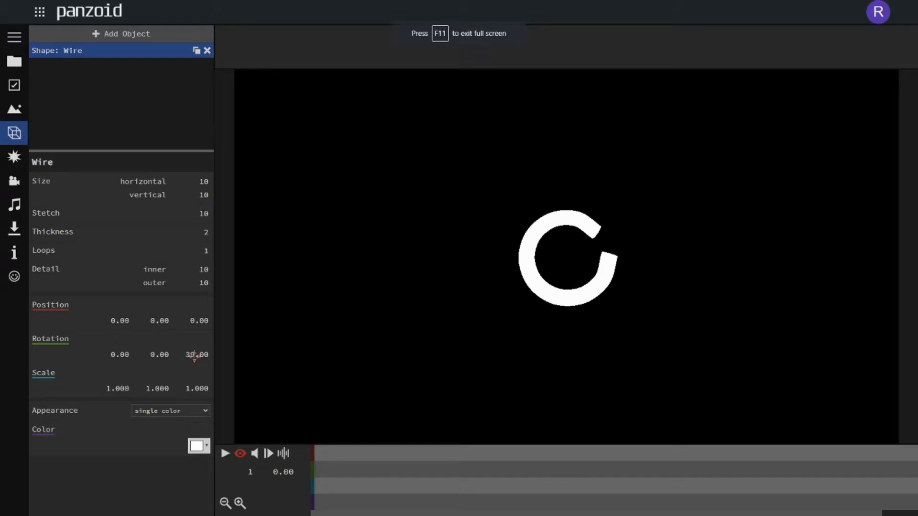
click(149, 500)
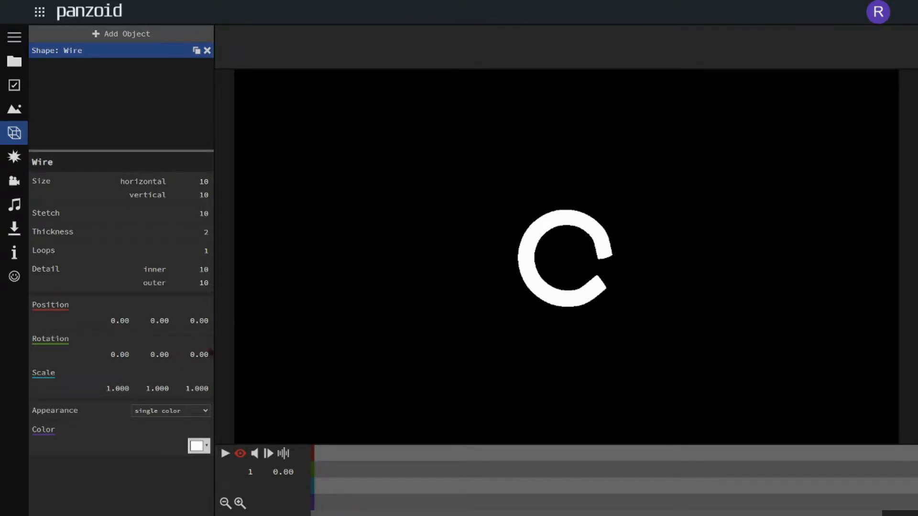
Step: Set the wire's Y rotation to 90 degrees
drag(195, 354, 440, 355)
text(90)
key(Return)
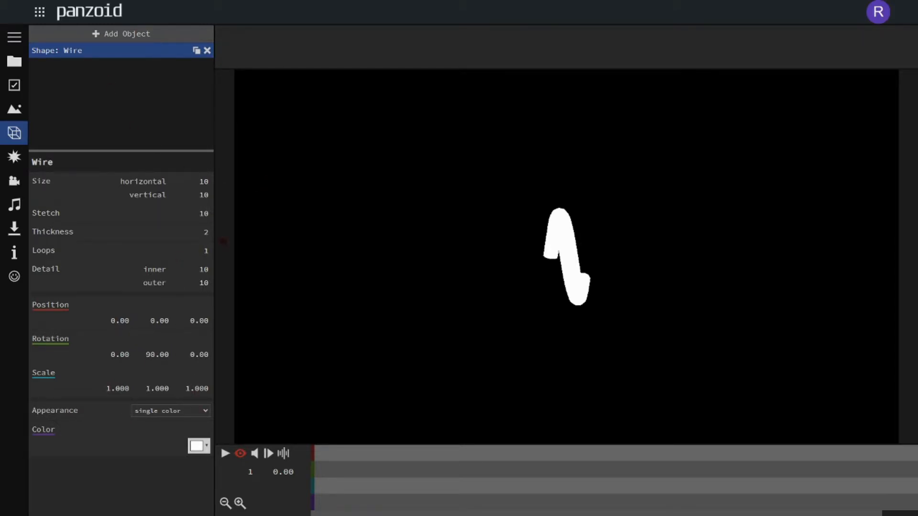
Step: Try the wire with 10 loops at stretch values of 140 and 36 in the editor view
drag(200, 211, 138, 235)
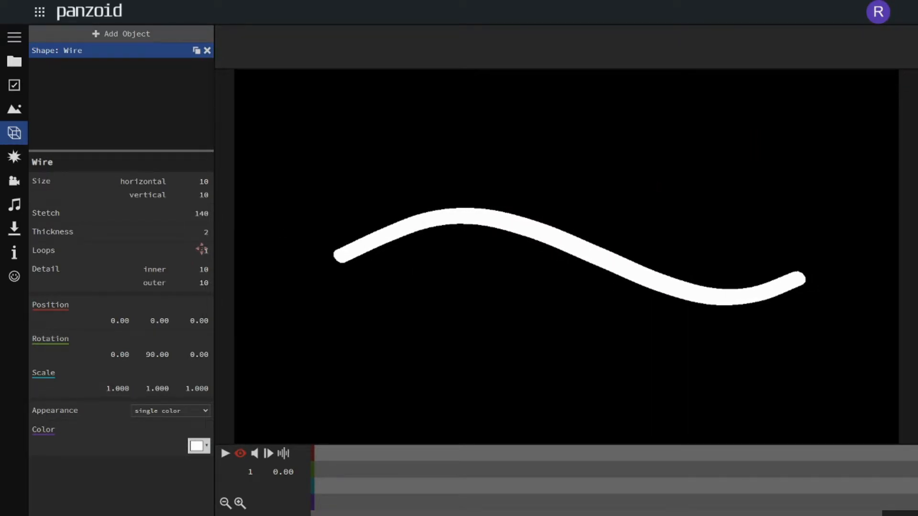
drag(217, 254, 250, 254)
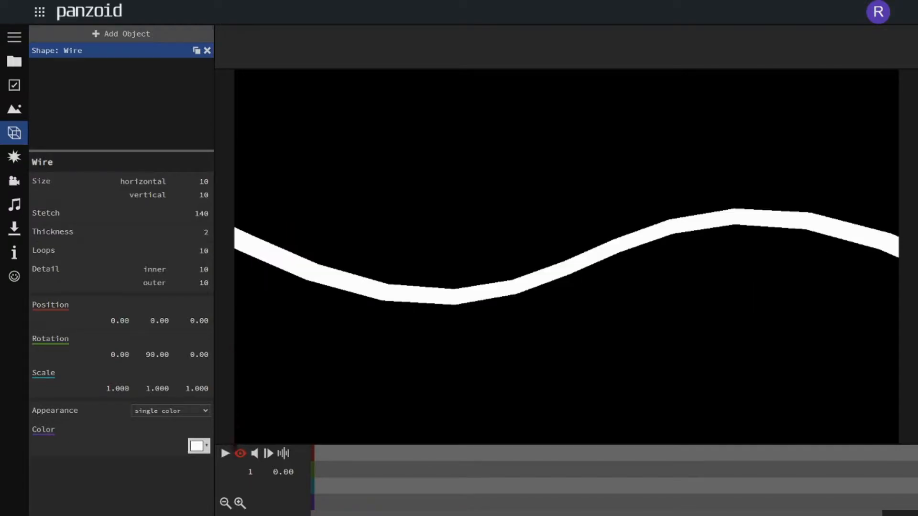
click(240, 453)
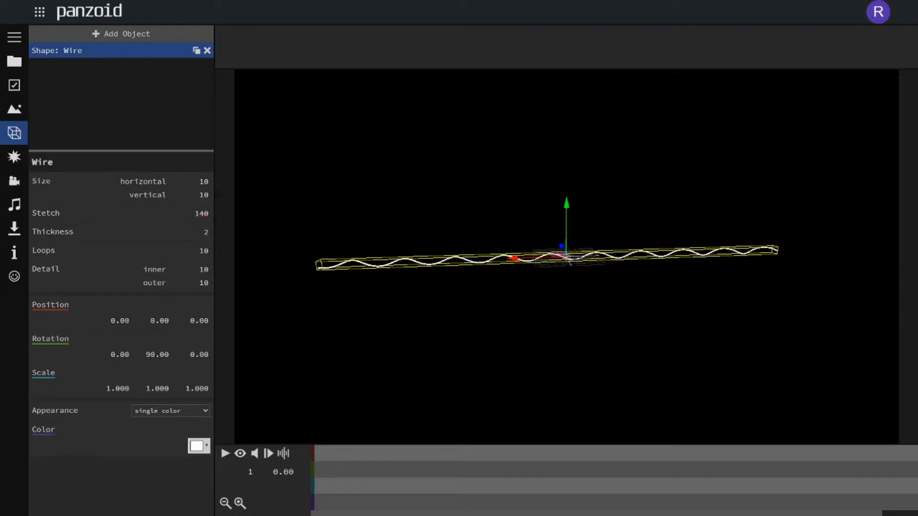
drag(202, 215, 1, 513)
scroll(566, 257, up, 4)
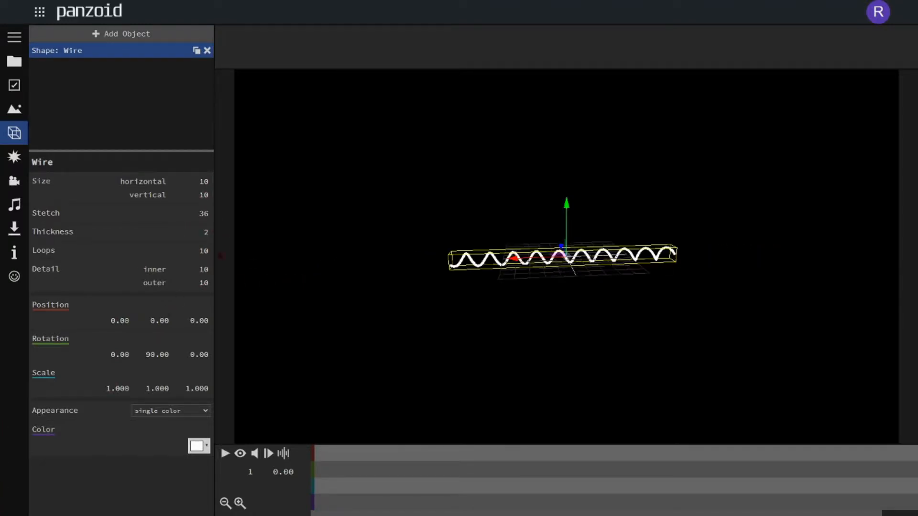
Step: Set the wire's stretch to 223 and its loops to 1, checking the shape through the camera view
drag(194, 219, 283, 215)
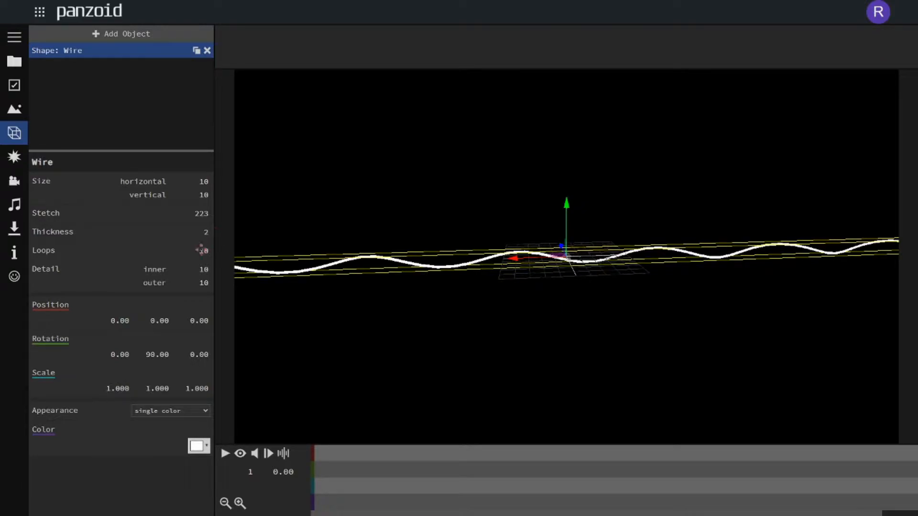
drag(204, 249, 19, 514)
scroll(567, 257, up, 3)
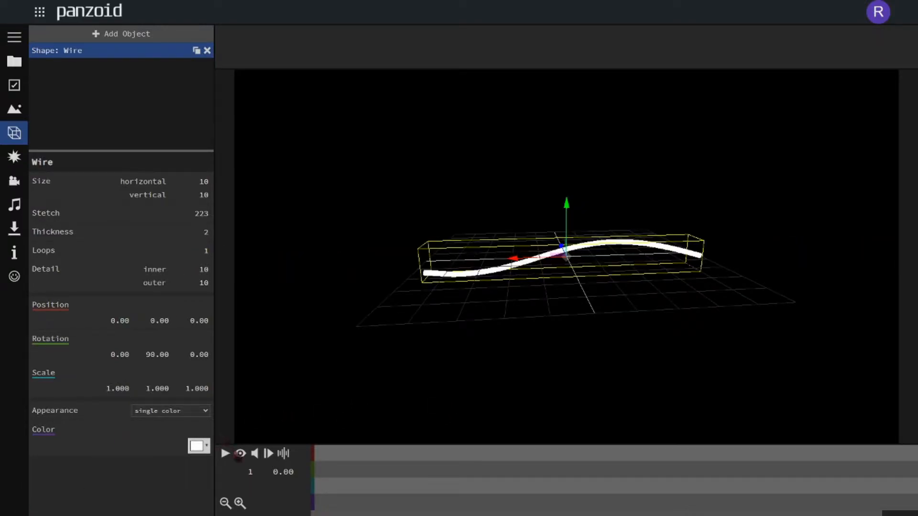
click(241, 453)
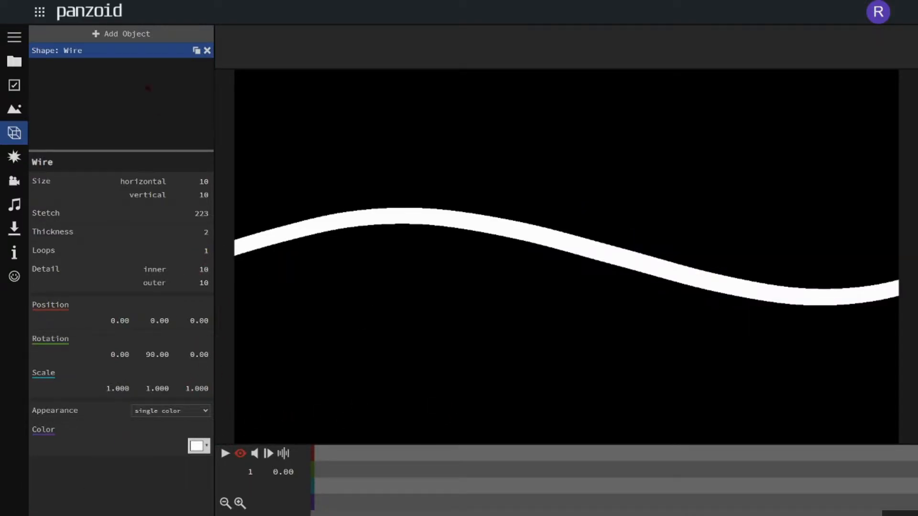
click(240, 453)
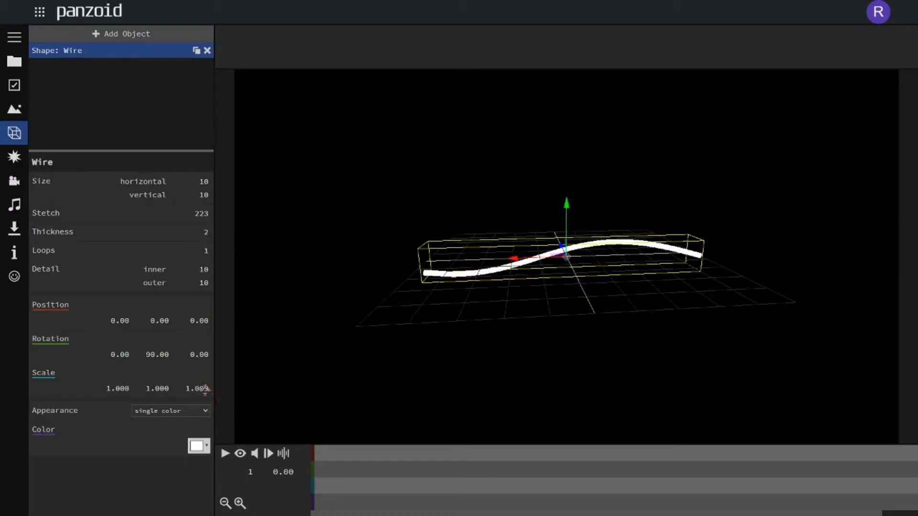
Step: Add a new group object and place the wire inside it
click(151, 41)
click(145, 226)
click(106, 68)
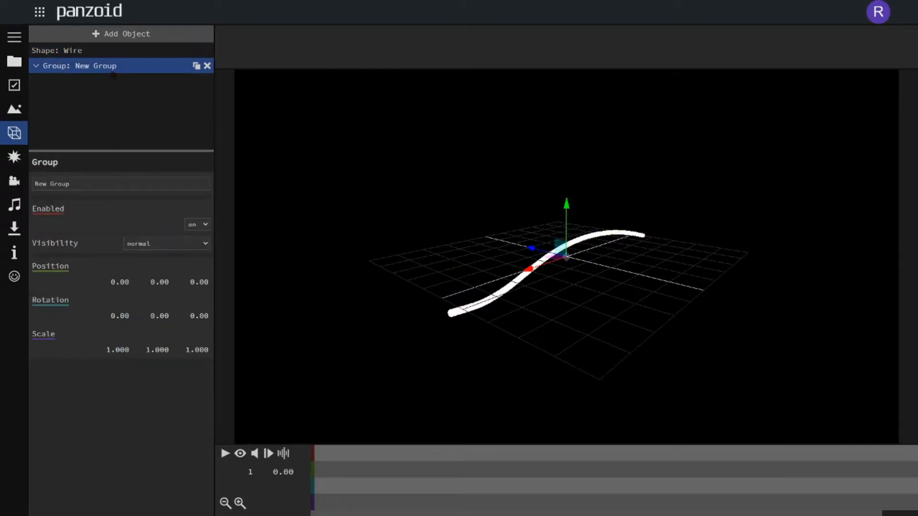
drag(102, 53, 122, 67)
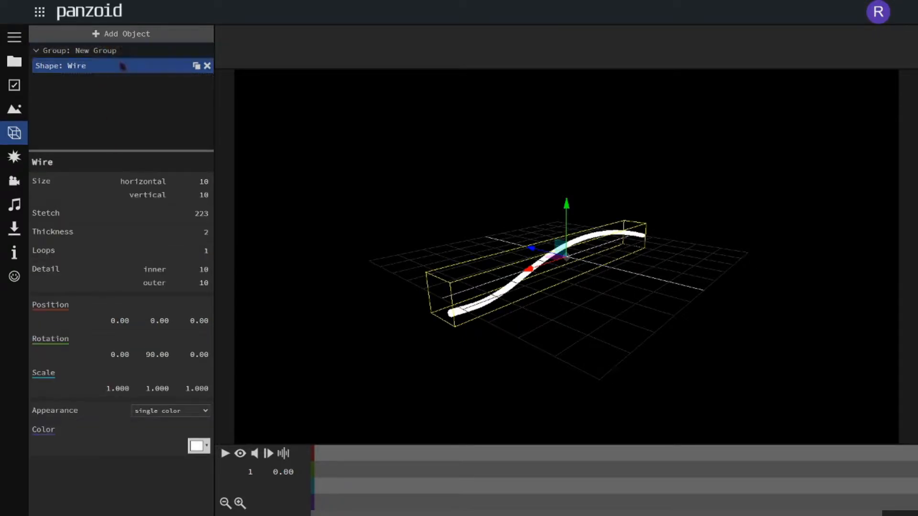
Step: Flatten the group containing the wire by setting its Z scale to 0.001
click(125, 50)
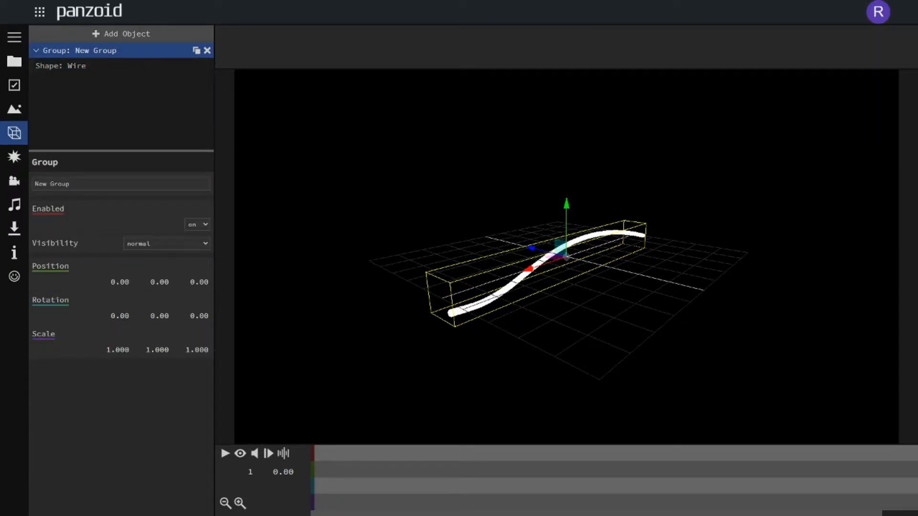
drag(201, 349, 31, 462)
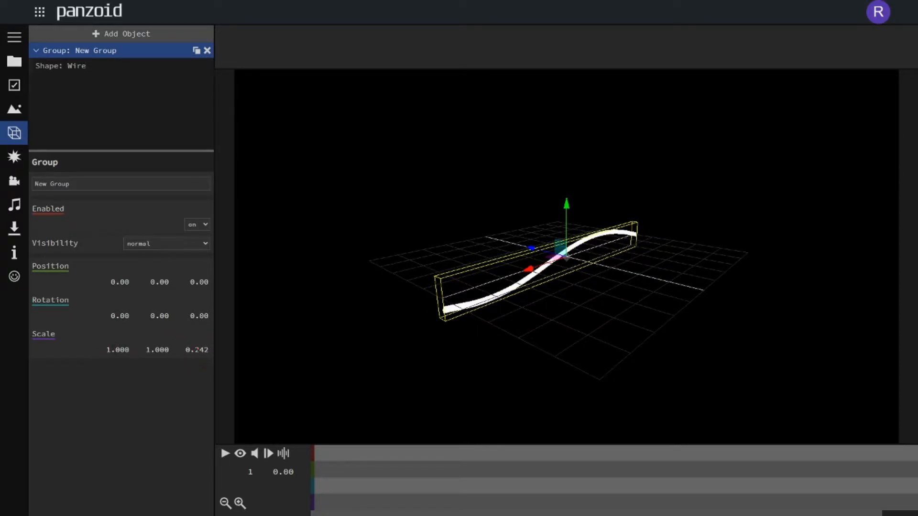
text(0)
key(Return)
scroll(378, 301, up, 5)
drag(430, 316, 366, 300)
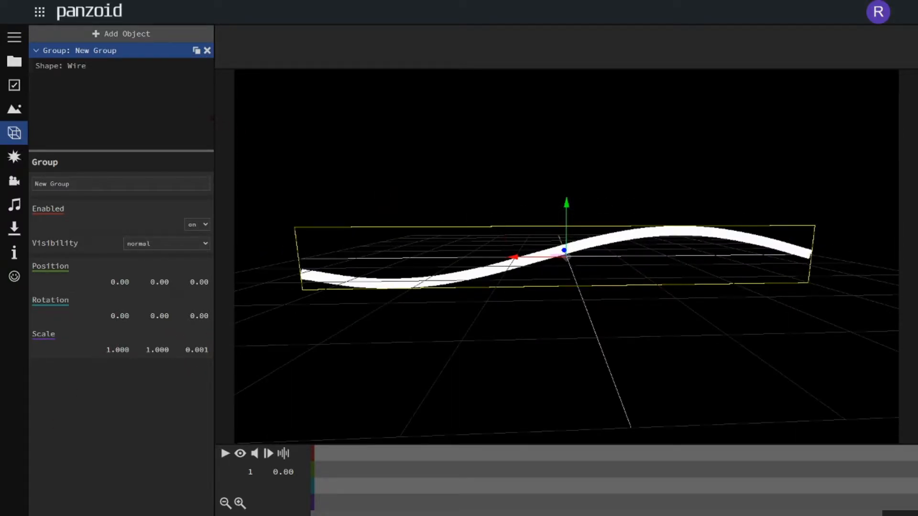
Step: Try rotating the wire inside the flattened group about Z to 145.70 degrees and inspect it from several angles
click(129, 66)
drag(195, 356, 917, 328)
drag(712, 352, 760, 385)
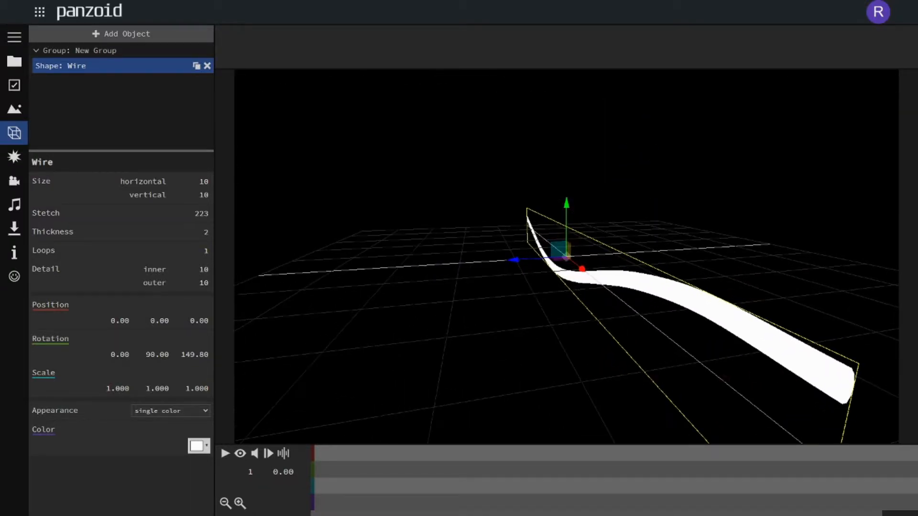
drag(475, 377, 381, 309)
drag(195, 355, 63, 307)
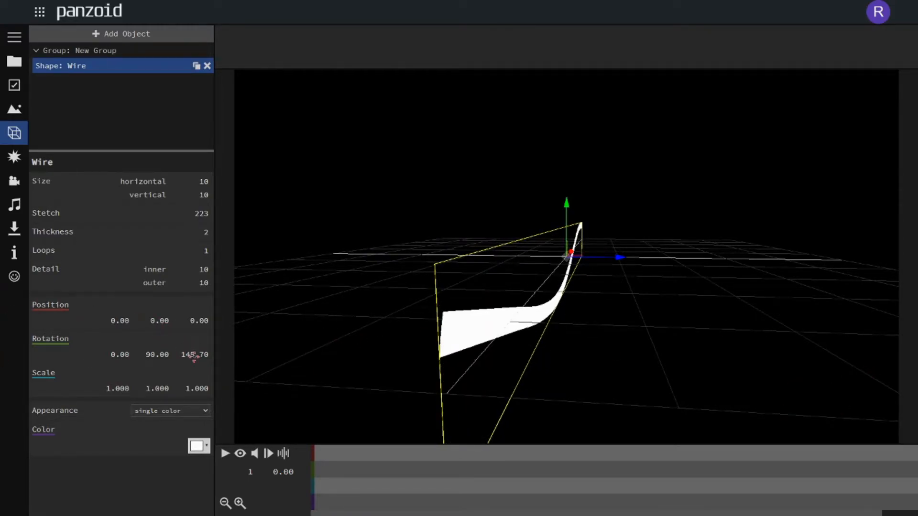
Step: Keyframe the wire's Z rotation to 321 degrees at frame 80 and play the animation
key(space)
click(592, 464)
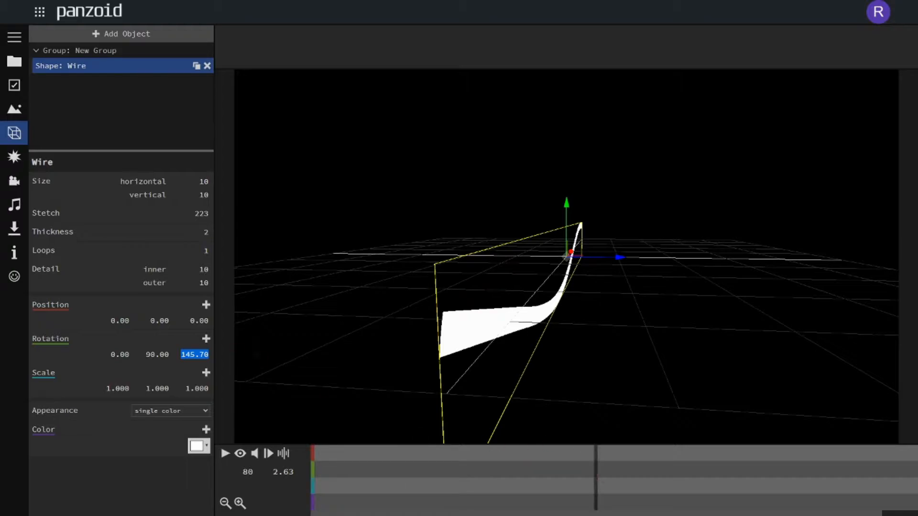
key(space)
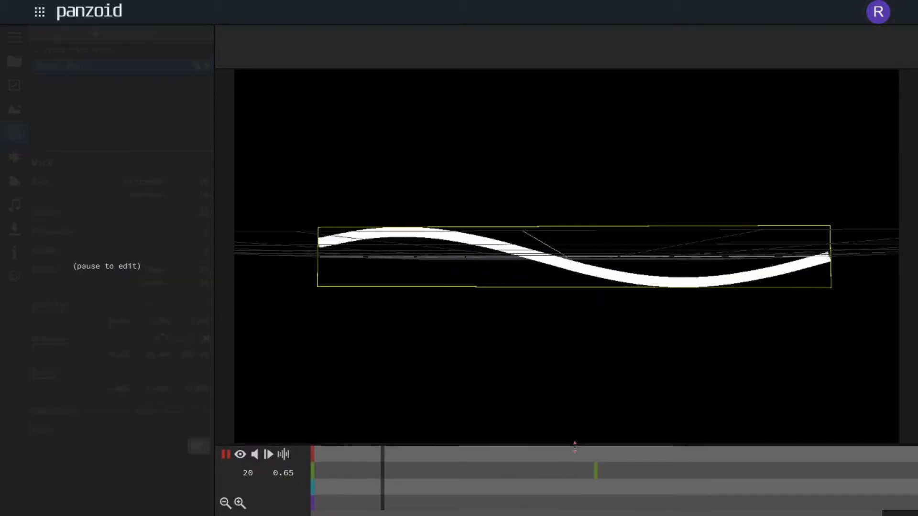
Step: Raise the wire's Z rotation at frame 80 to 1000 degrees and play the faster spin
click(598, 464)
key(Return)
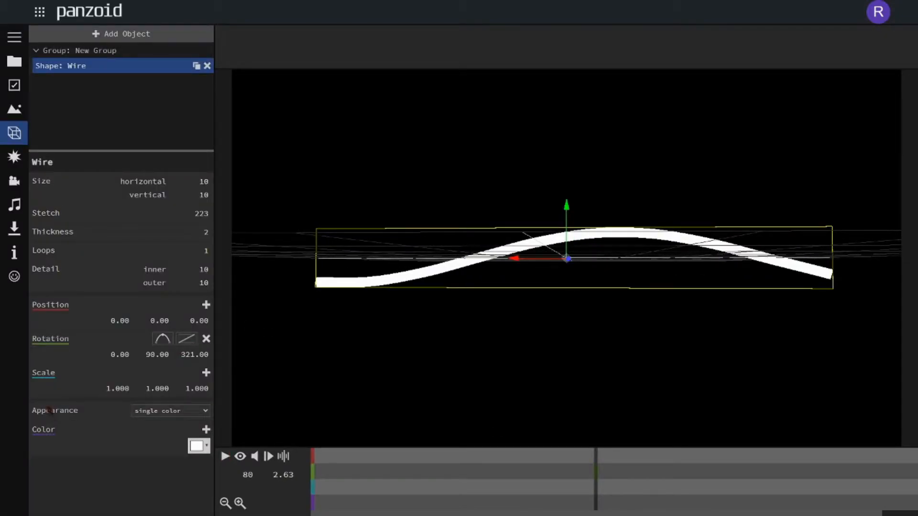
text(00)
key(Return)
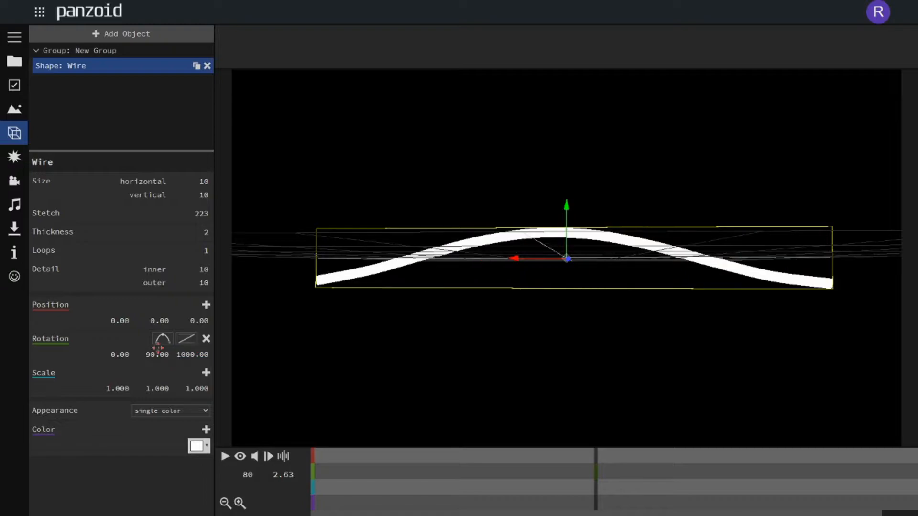
key(space)
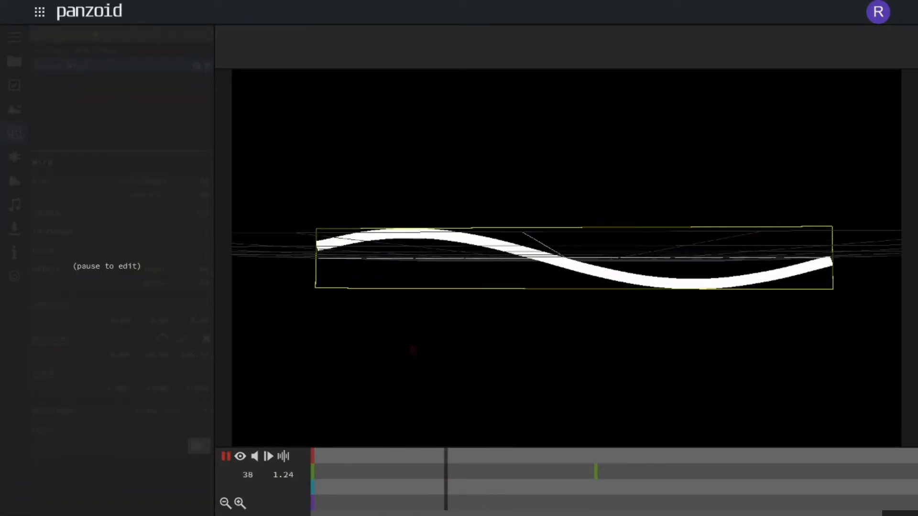
key(space)
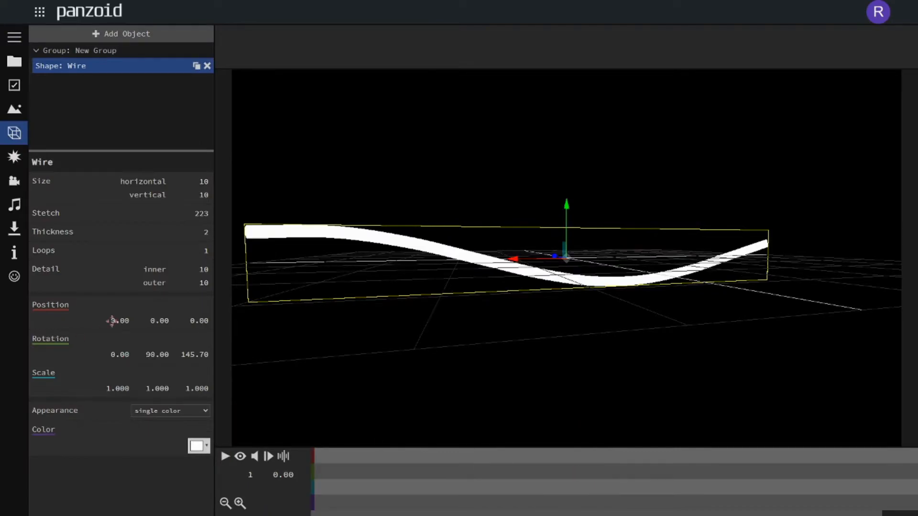
Step: Reset the wire's Z rotation to 0 at the first frame and play the timeline briefly
text(0)
key(Return)
key(space)
key(space)
key(space)
key(space)
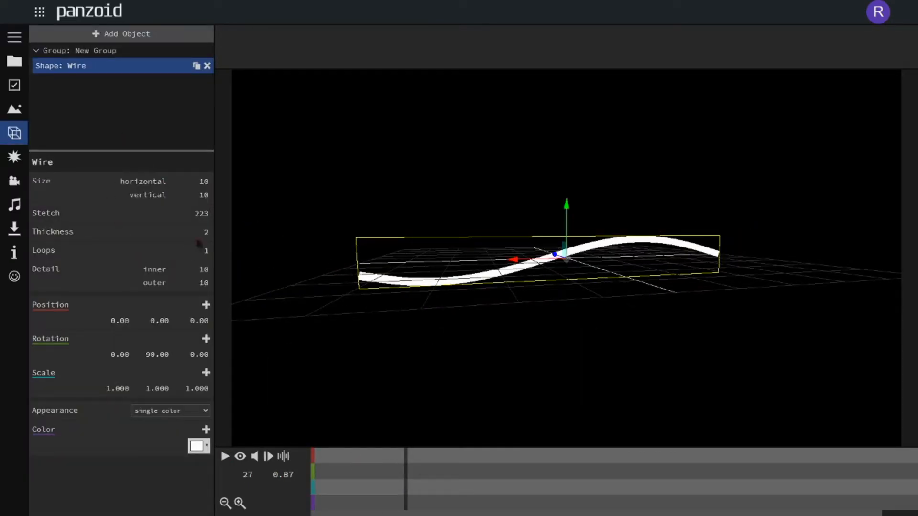
Step: Set the wire's stretch to 142 and its thickness to 3, viewing it through the camera
drag(199, 245, 167, 282)
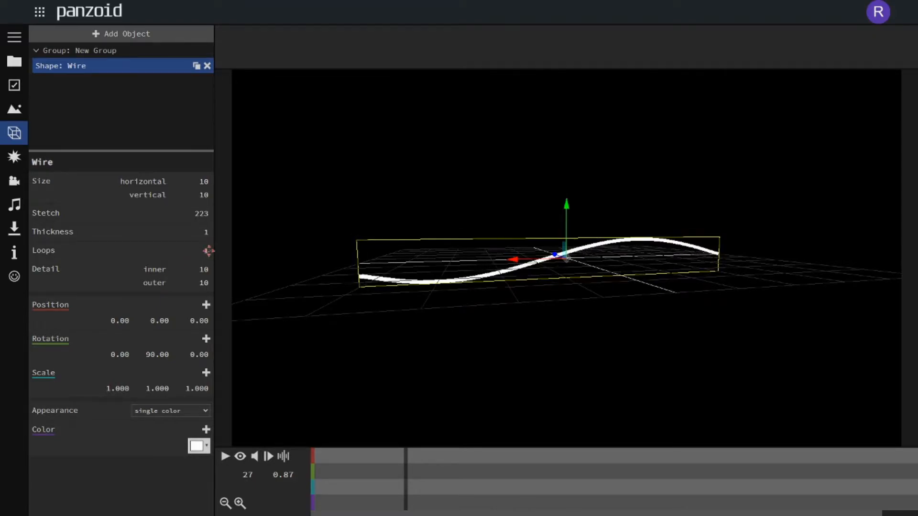
drag(211, 210, 165, 384)
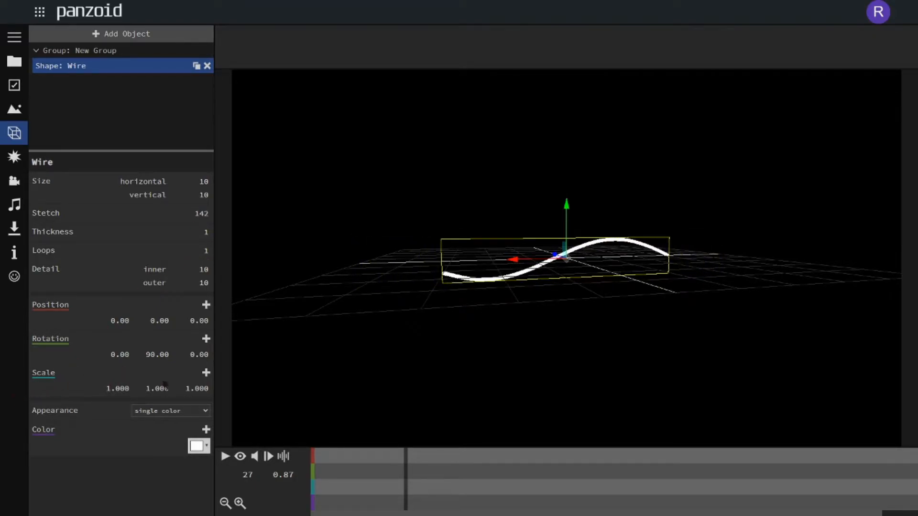
click(240, 457)
drag(198, 234, 212, 235)
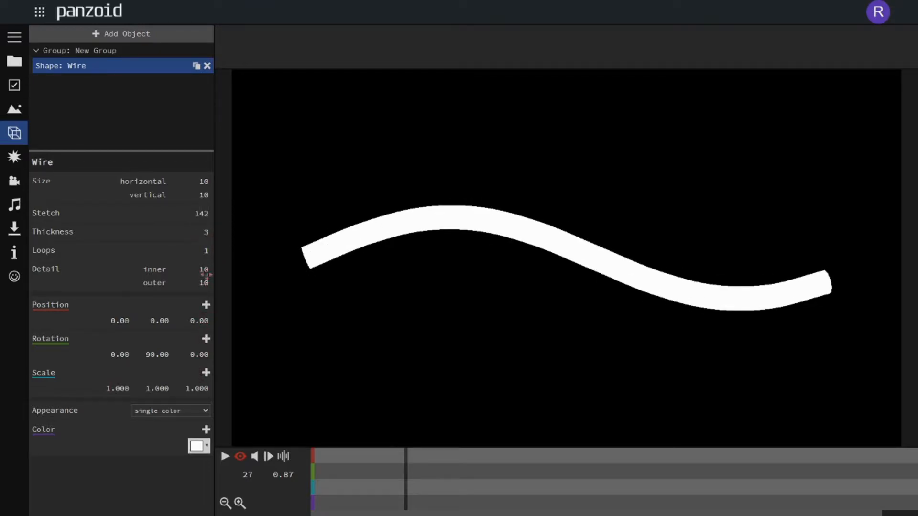
key(space)
key(space)
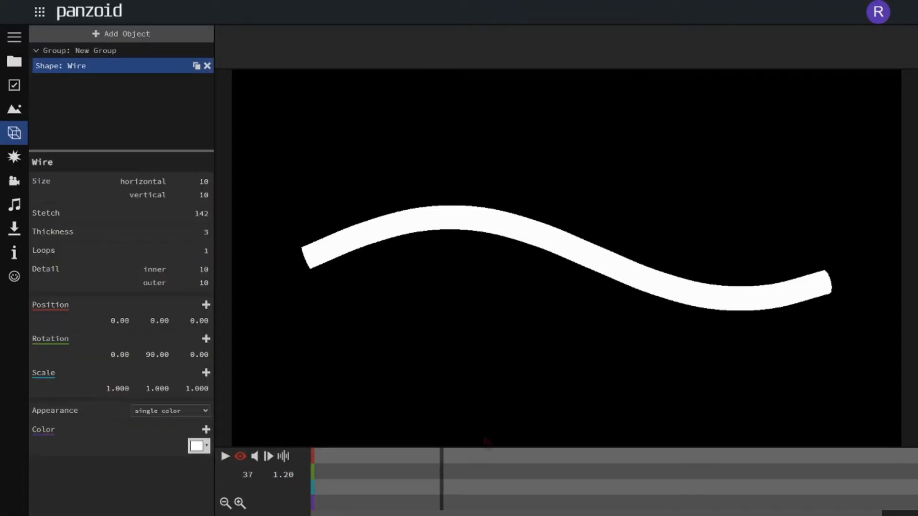
drag(392, 462, 311, 471)
key(space)
key(space)
key(space)
key(space)
Step: Animate the wire's X position from 148 at frame 1 to beyond the opposite side of the picture at frame 75, and play it
drag(365, 461, 312, 459)
drag(121, 321, 686, 308)
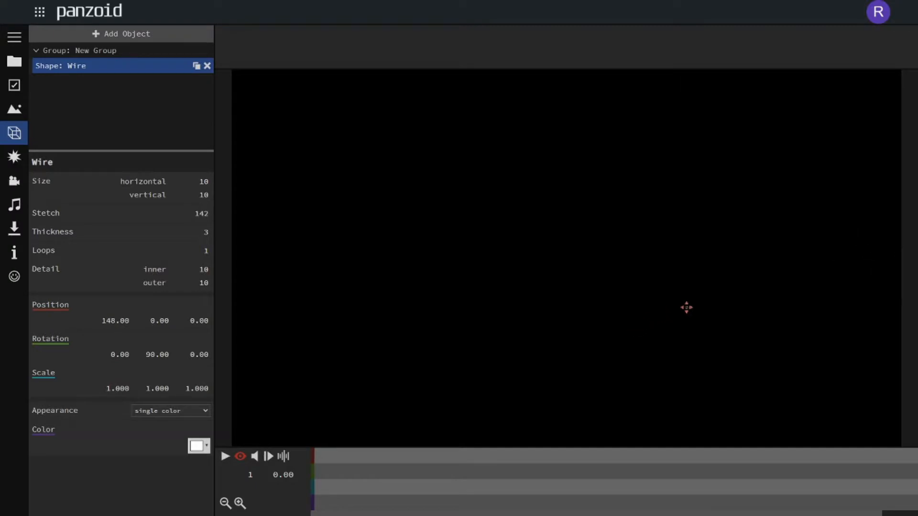
drag(329, 472, 577, 471)
drag(124, 314, 140, 354)
drag(124, 316, 201, 354)
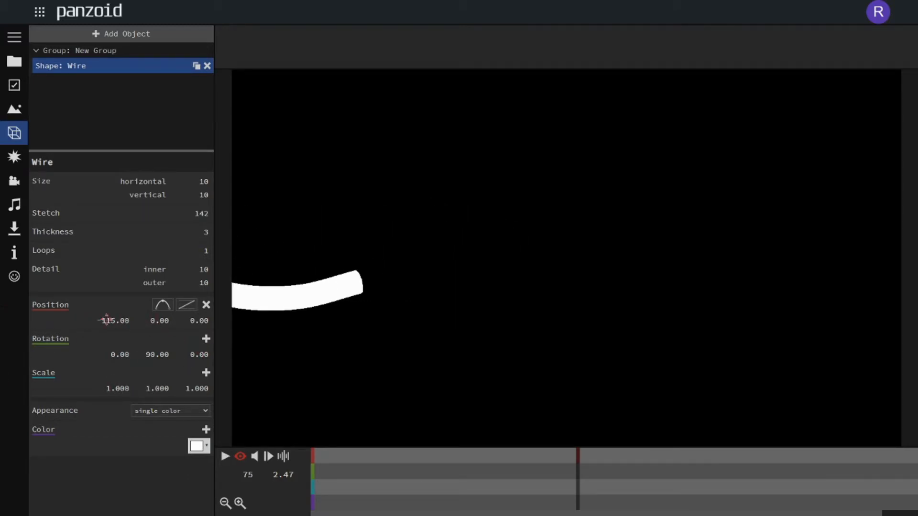
drag(106, 320, 82, 399)
click(313, 482)
key(space)
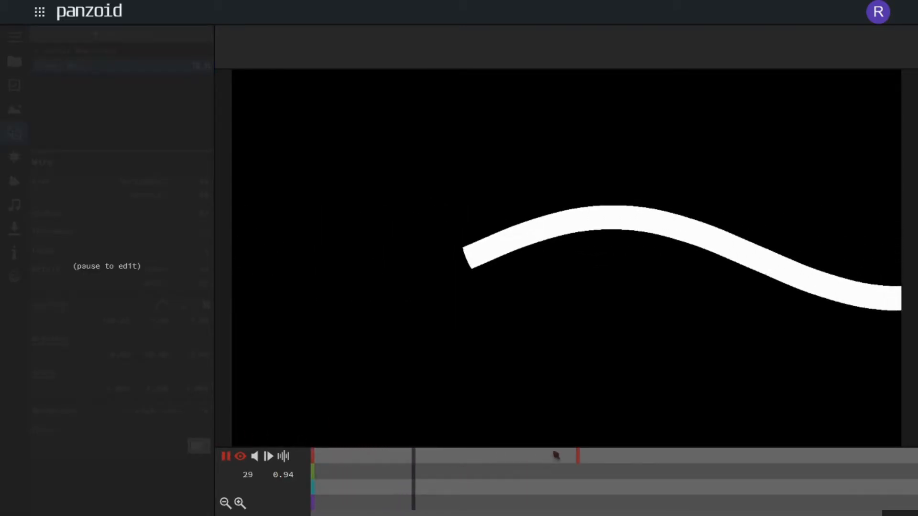
Step: Set the wire's Z rotation to 360 degrees at frame 75 and play the motion from the start
key(space)
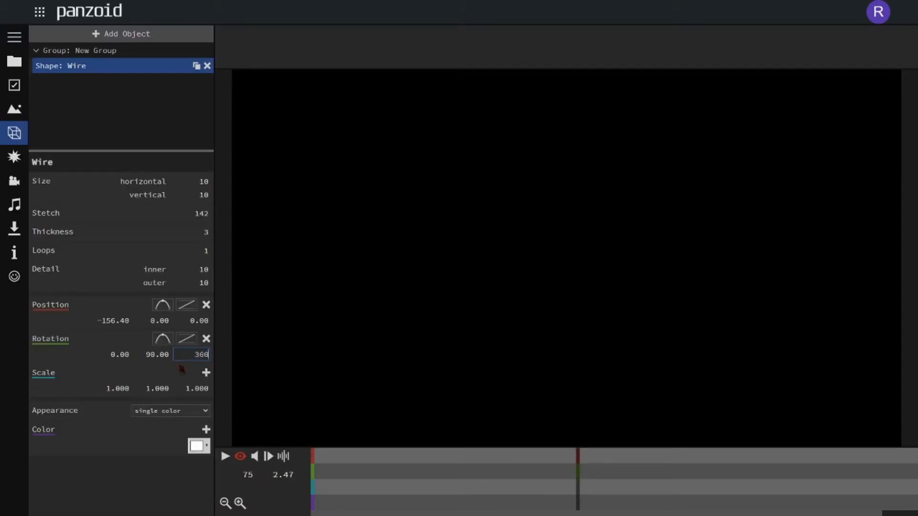
click(446, 473)
key(space)
key(space)
drag(388, 473, 316, 470)
key(space)
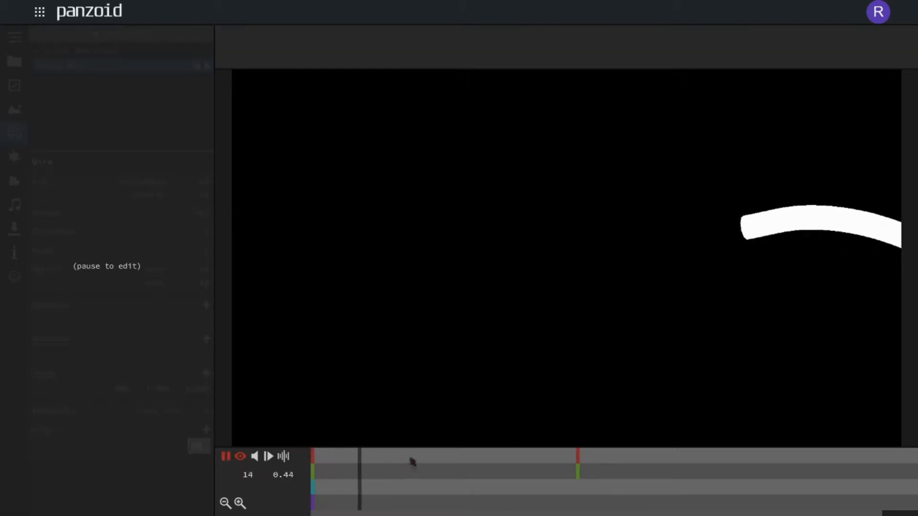
Step: Change the wire's Z rotation keyframe at frame 75 to a negative value and play the reversed spin
drag(567, 479, 578, 480)
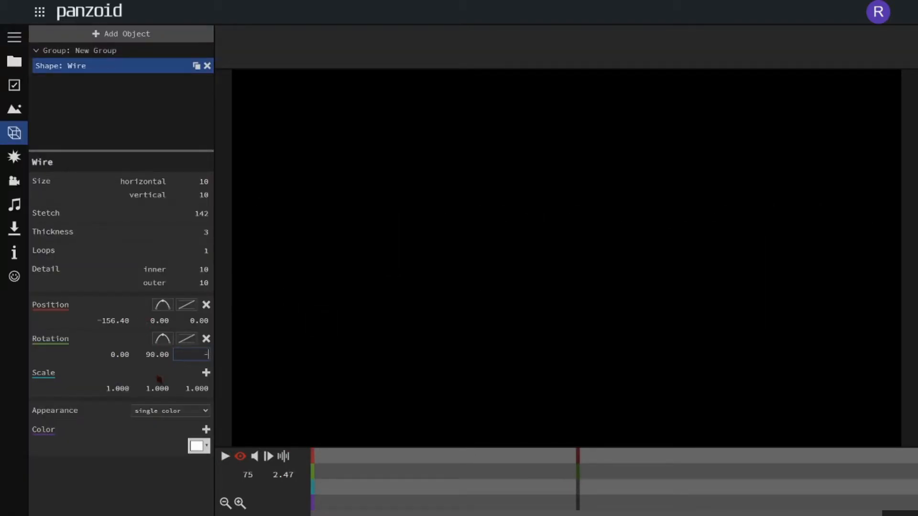
key(space)
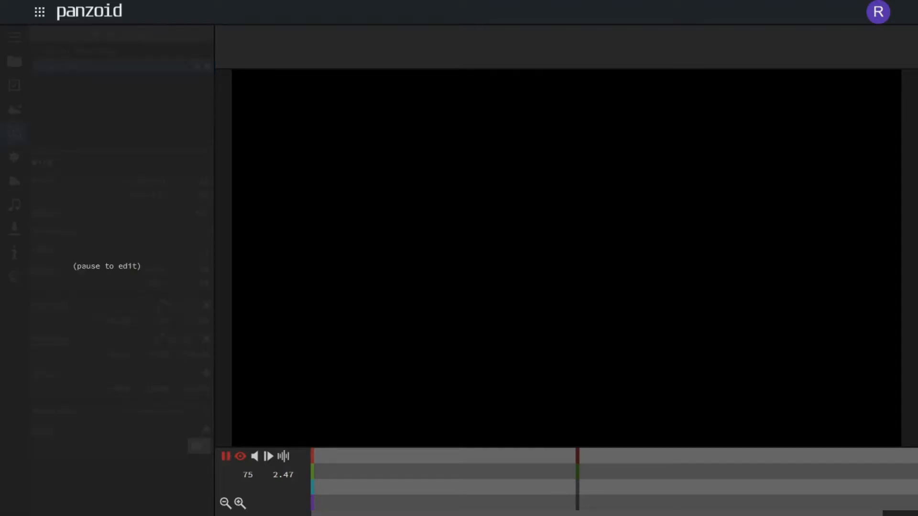
key(space)
click(365, 502)
key(space)
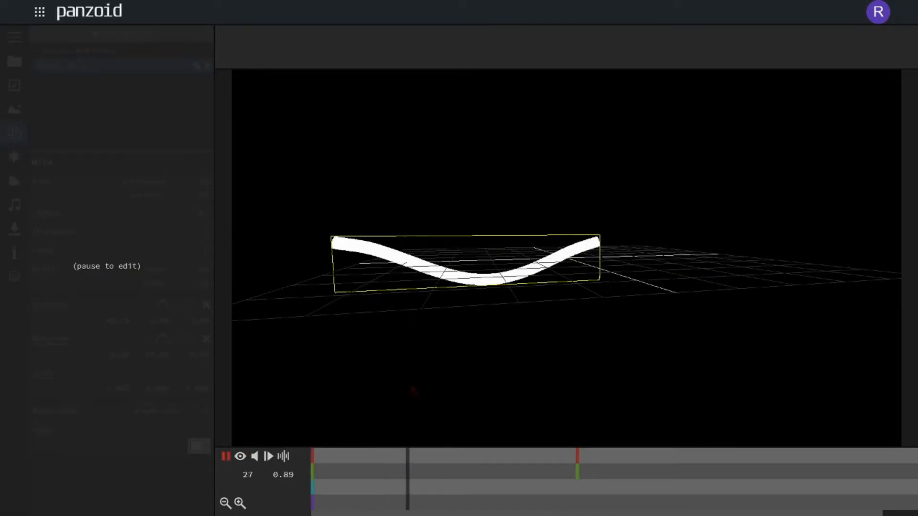
Step: Check the camera's position relative to the moving wire by playing the timeline with the camera settings open
key(space)
click(14, 181)
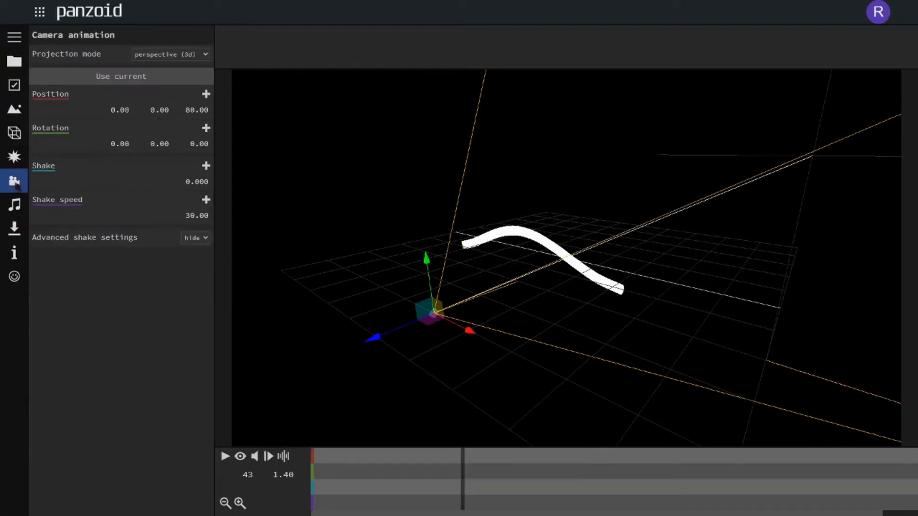
key(space)
key(space)
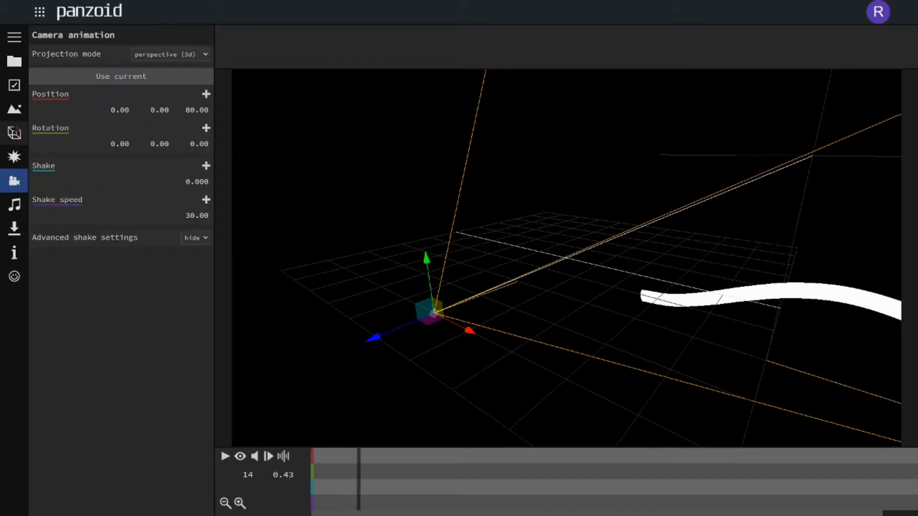
click(16, 129)
Step: Examine the moving wire from different angles in the free view and through the camera during playback
key(space)
drag(342, 232, 387, 210)
key(space)
key(space)
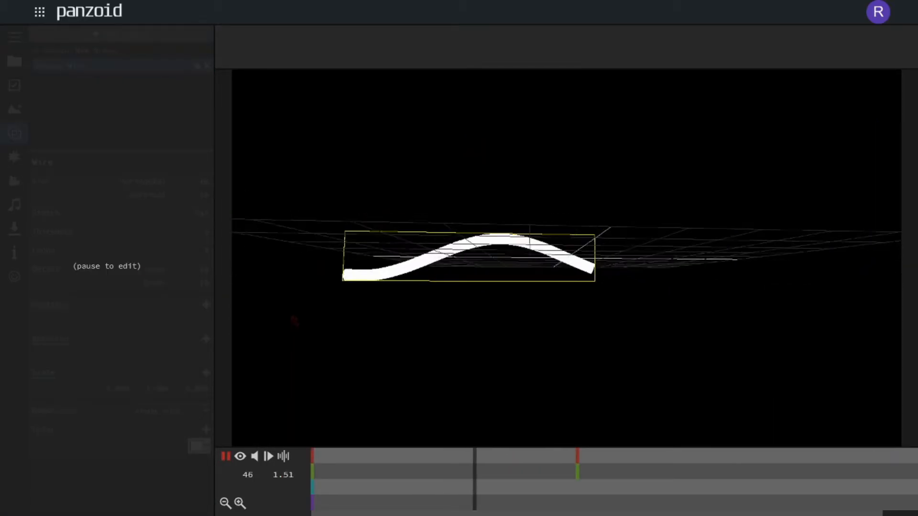
key(space)
click(368, 475)
key(space)
key(space)
key(space)
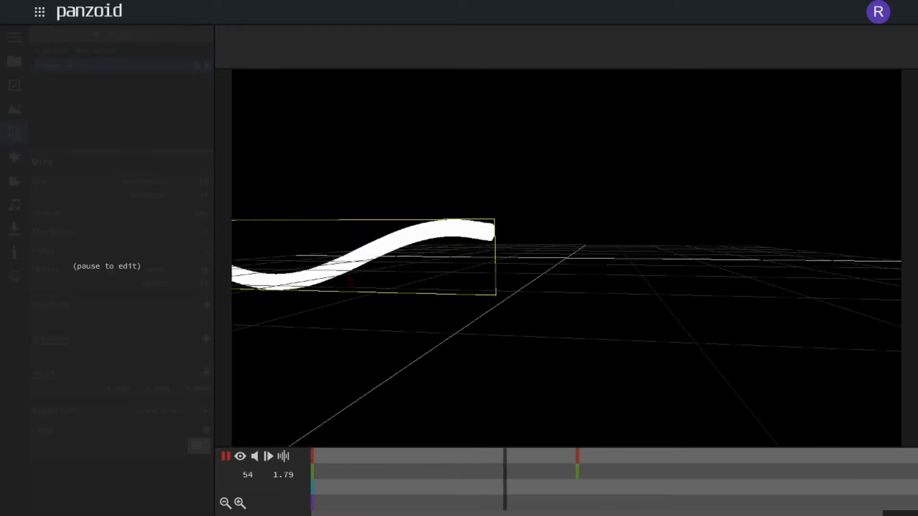
key(space)
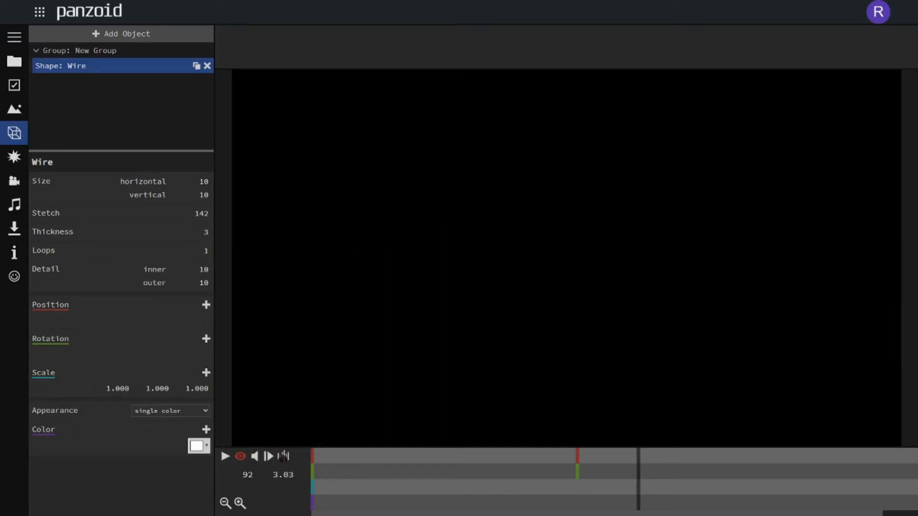
key(space)
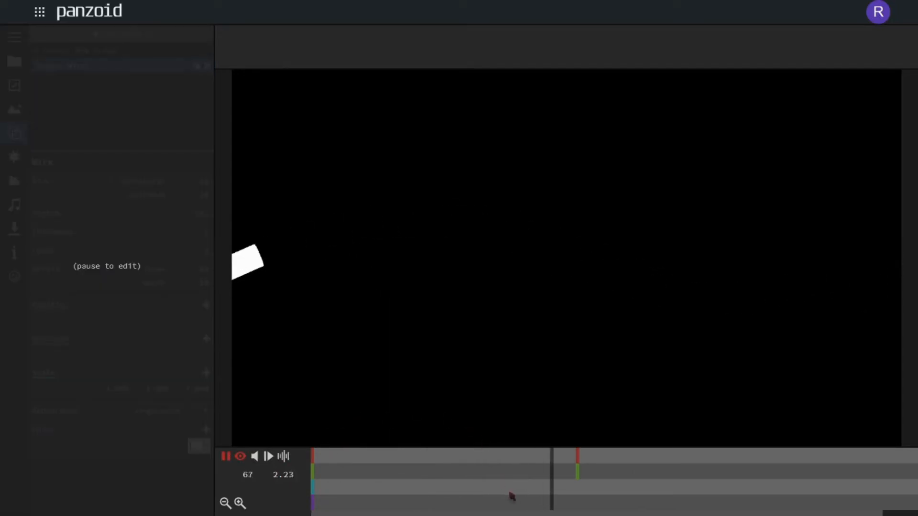
Step: Set the wire group's Z rotation to 20 degrees at frame 72
mouse_move(560, 484)
mouse_down()
mouse_move(515, 481)
mouse_move(555, 493)
mouse_move(568, 484)
mouse_up()
click(93, 54)
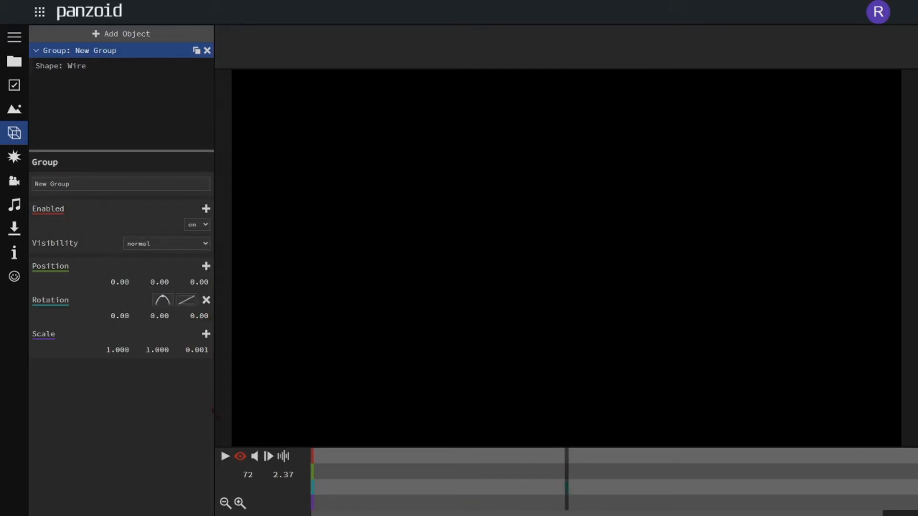
click(244, 458)
drag(207, 314, 221, 262)
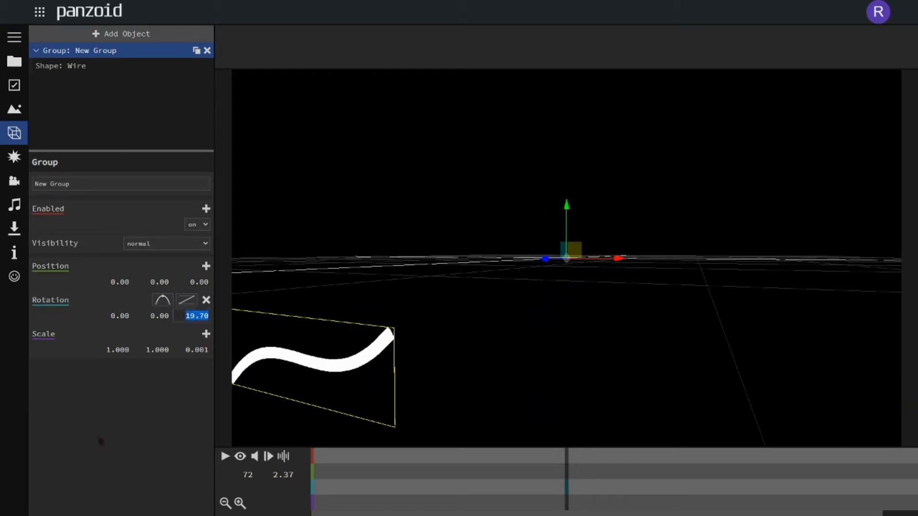
key(Return)
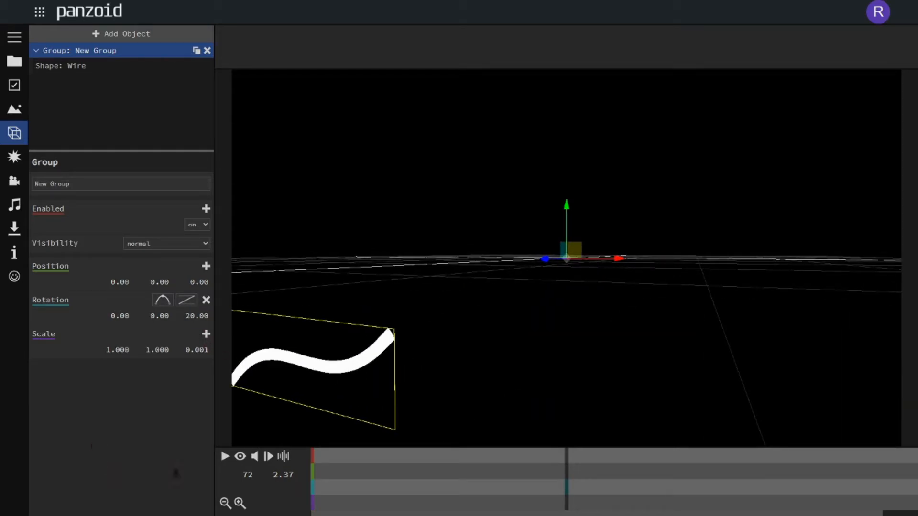
Step: Play the group's tilt through the camera and move its first rotation keyframe back to the first frame
click(241, 457)
key(space)
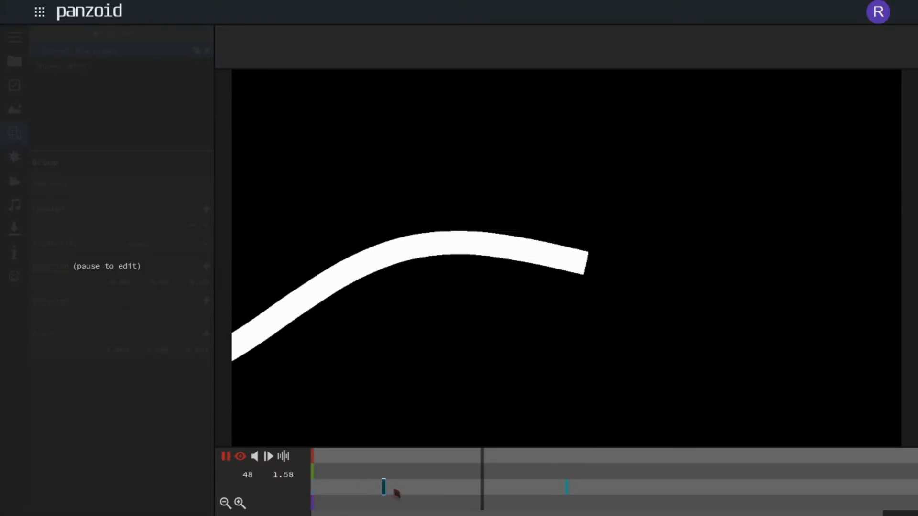
click(365, 489)
drag(384, 488, 312, 488)
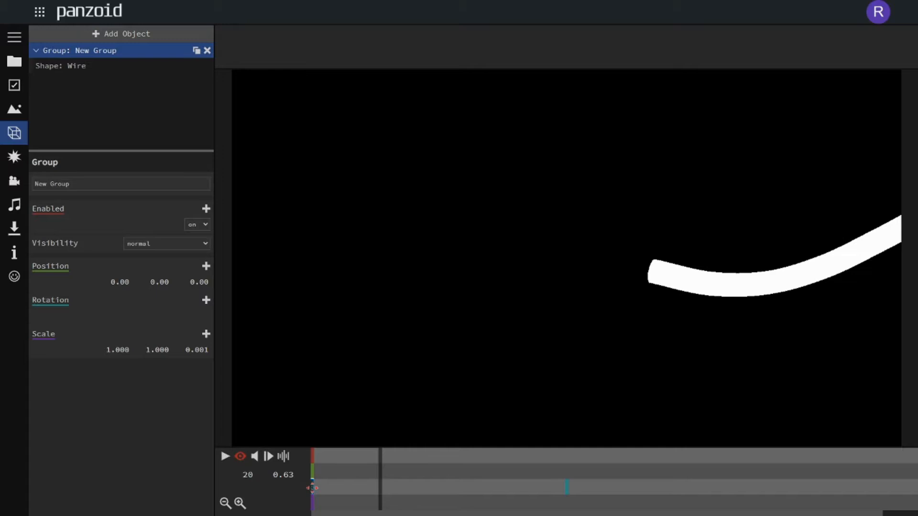
Step: Add a rotation keyframe to the wire group at frame 12 and play the motion through the camera
click(353, 482)
click(206, 300)
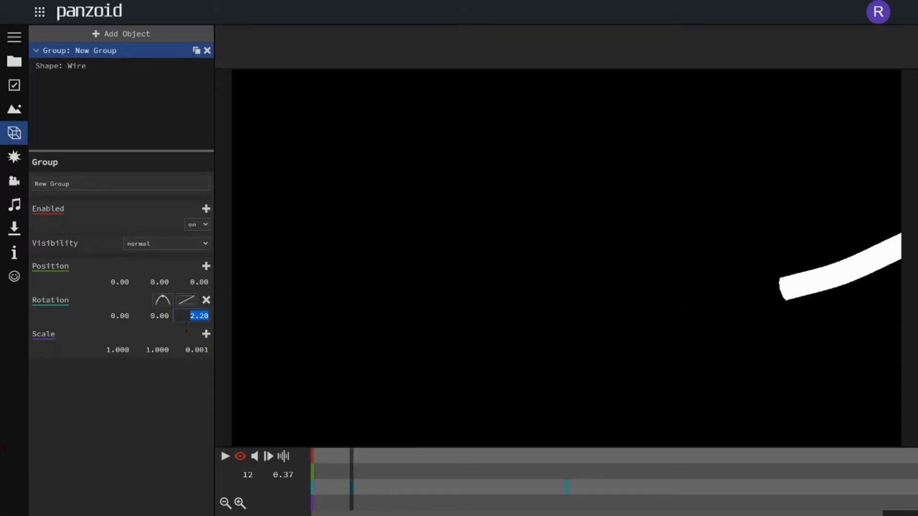
key(space)
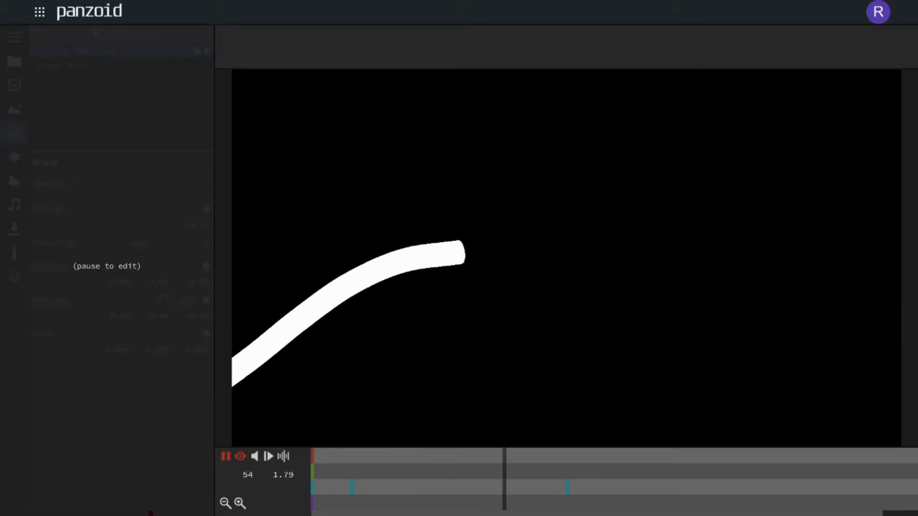
key(space)
key(space)
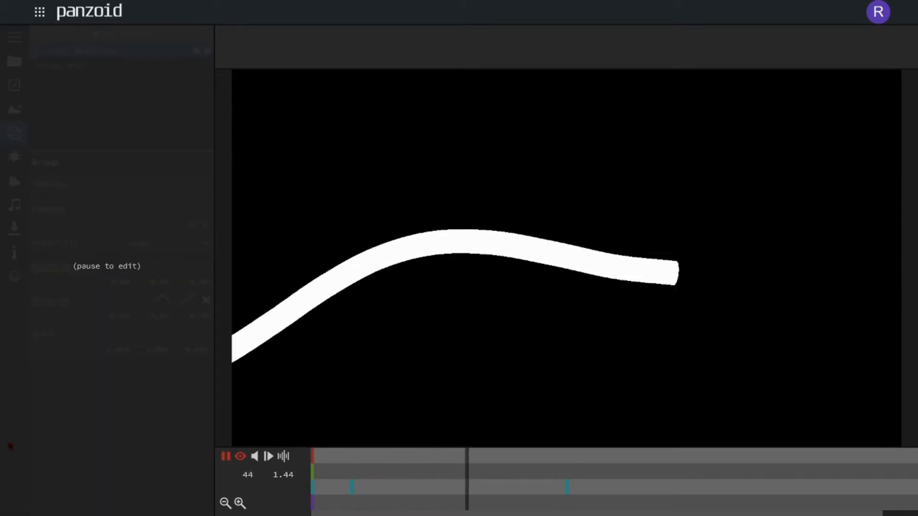
key(space)
Step: Return to frame 1, add a new group, and nest the existing wire group inside it
click(313, 492)
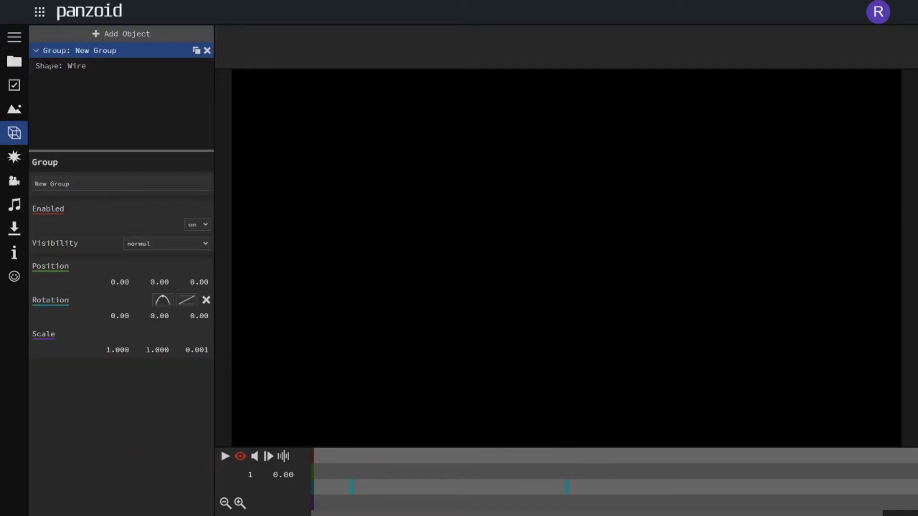
click(94, 34)
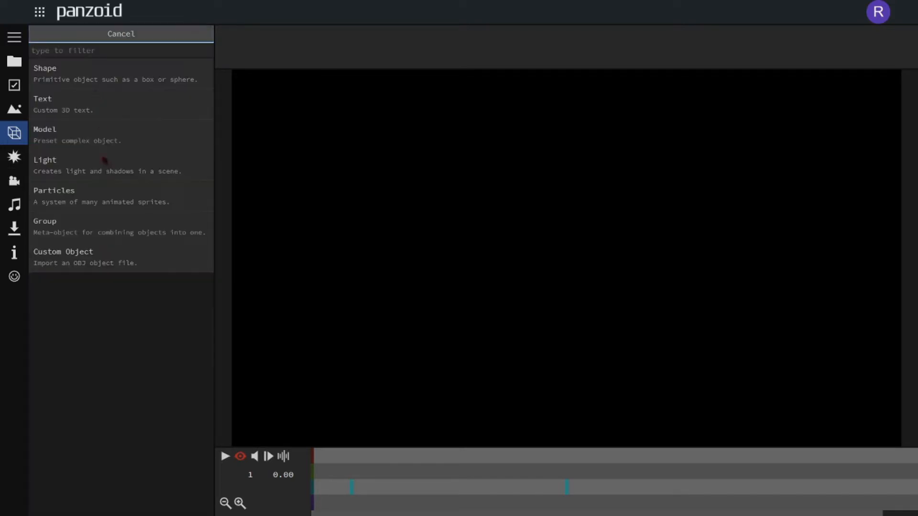
click(57, 226)
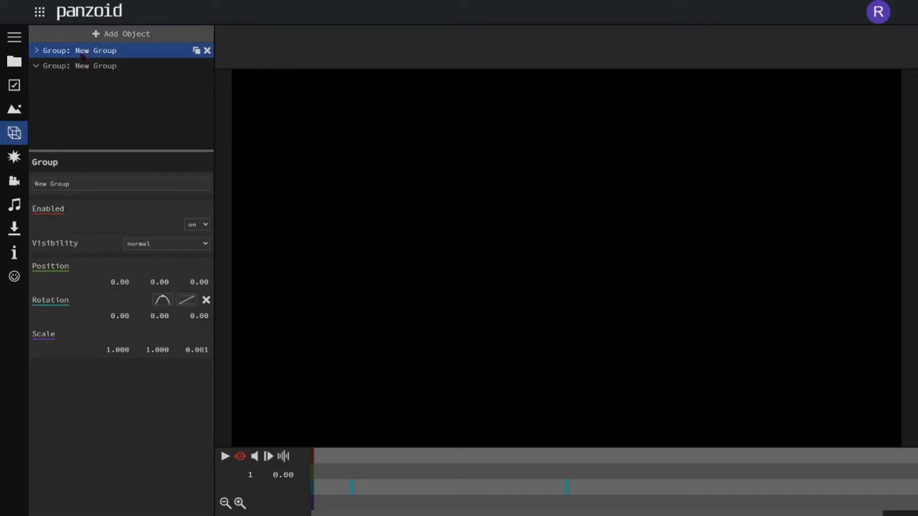
drag(83, 66, 83, 66)
click(37, 51)
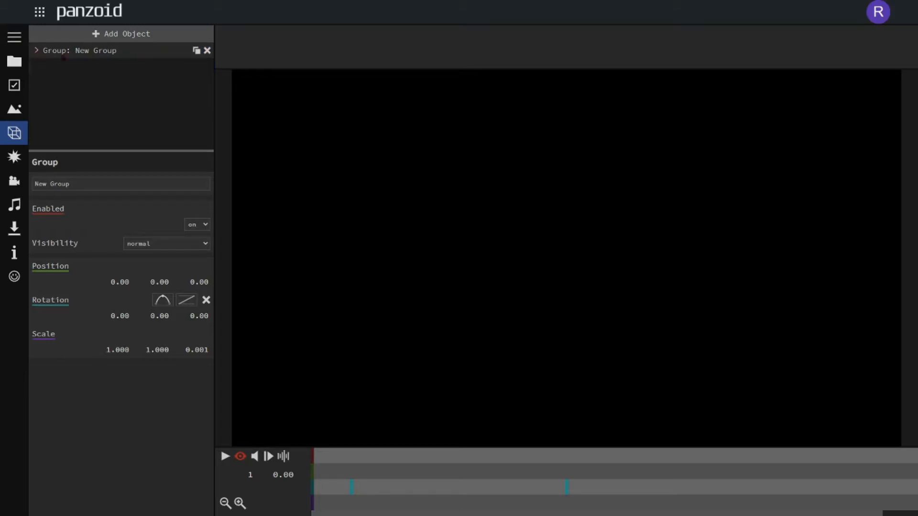
Step: Duplicate the new parent group with its contents to make three copies
click(196, 51)
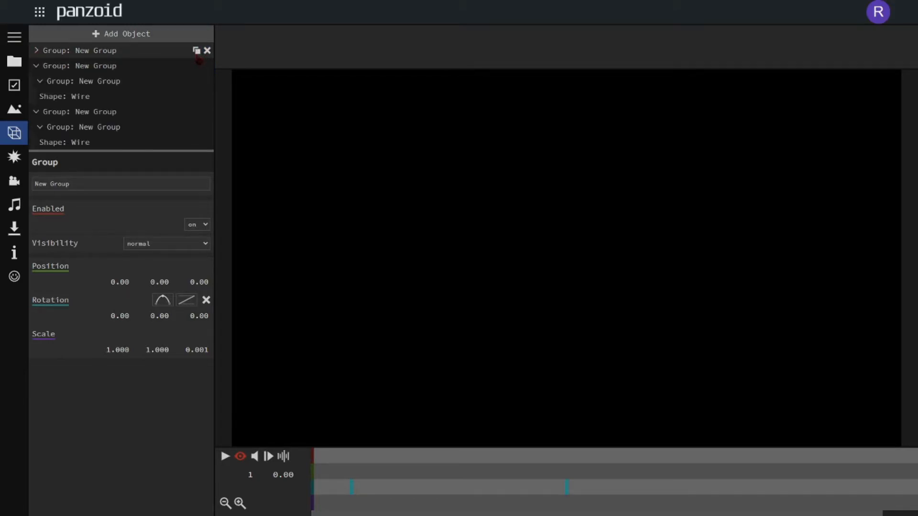
click(37, 66)
click(41, 85)
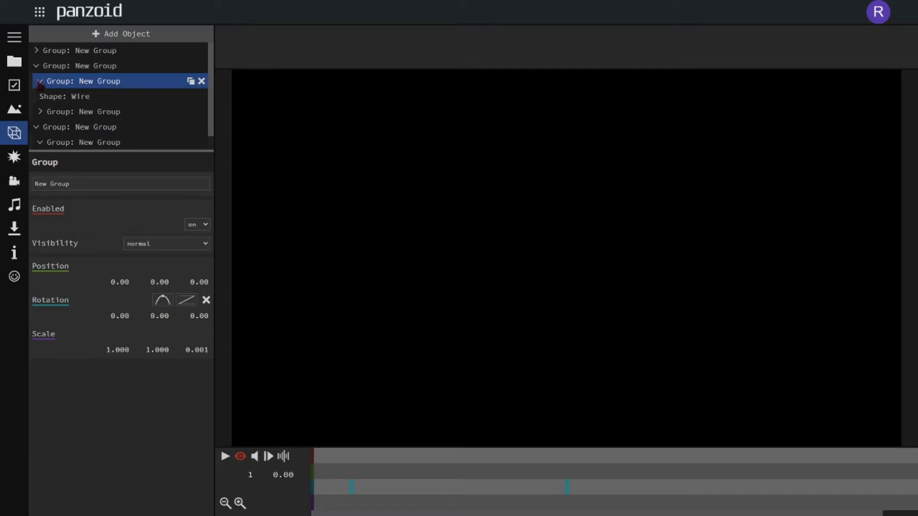
Step: Move the copy nested inside another group back to the top level and collapse all the parent groups
click(74, 86)
click(72, 87)
click(60, 111)
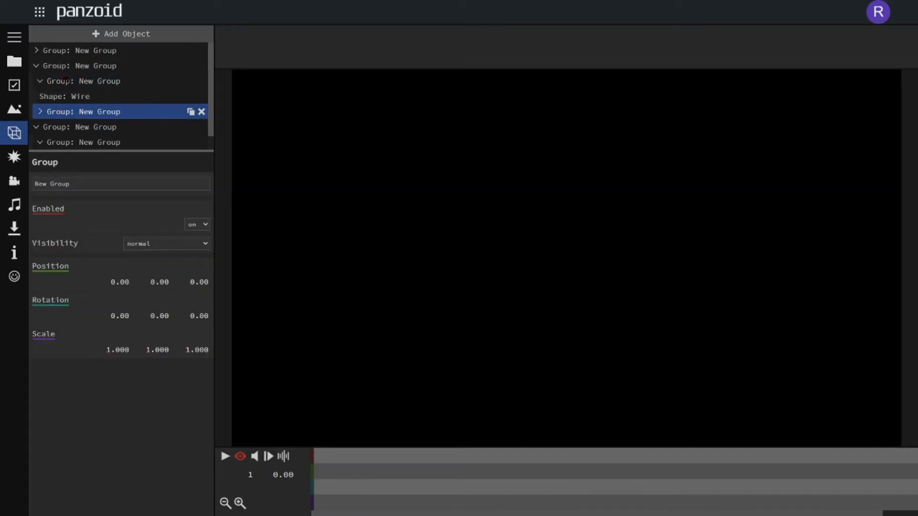
click(58, 50)
click(37, 81)
click(37, 97)
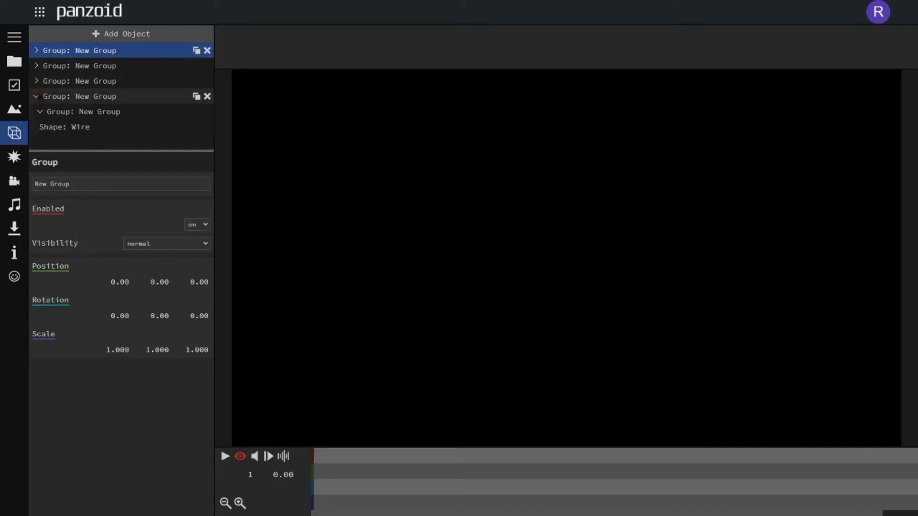
click(74, 66)
click(76, 81)
click(77, 97)
Step: Play to frame 27 and set the first parent group's Z rotation to 90 degrees
click(105, 52)
key(space)
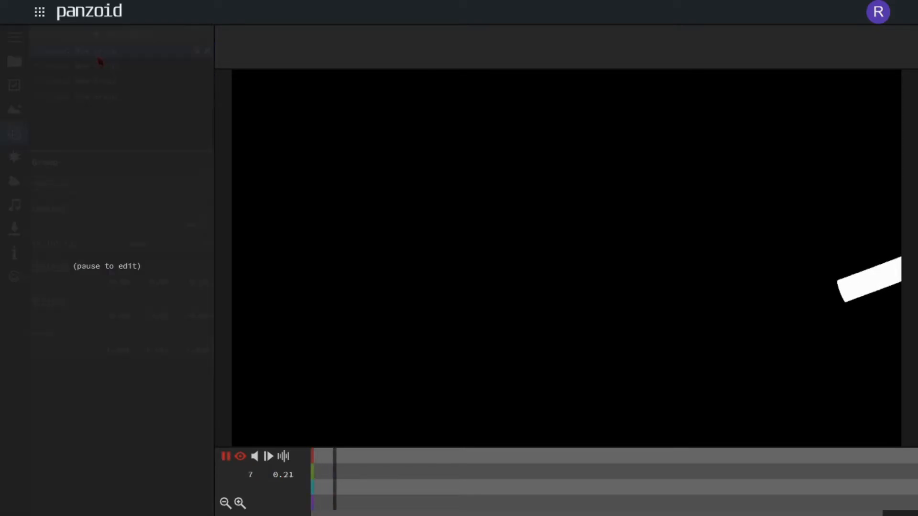
key(space)
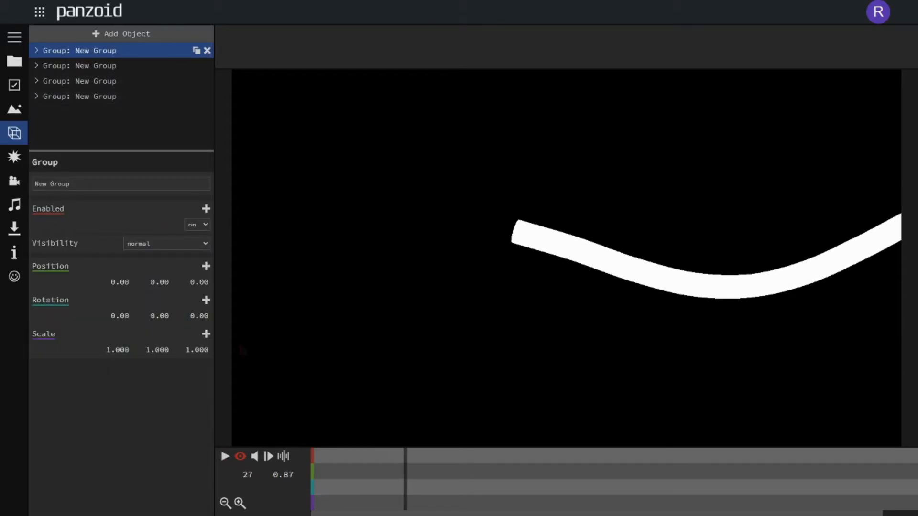
mouse_move(212, 309)
mouse_down()
mouse_move(467, 227)
mouse_move(262, 309)
mouse_up()
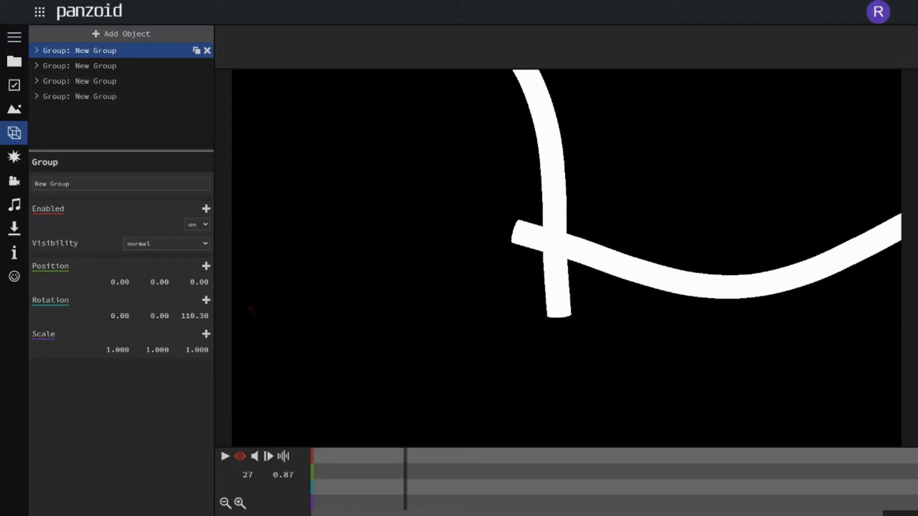
click(208, 317)
text(90)
key(Return)
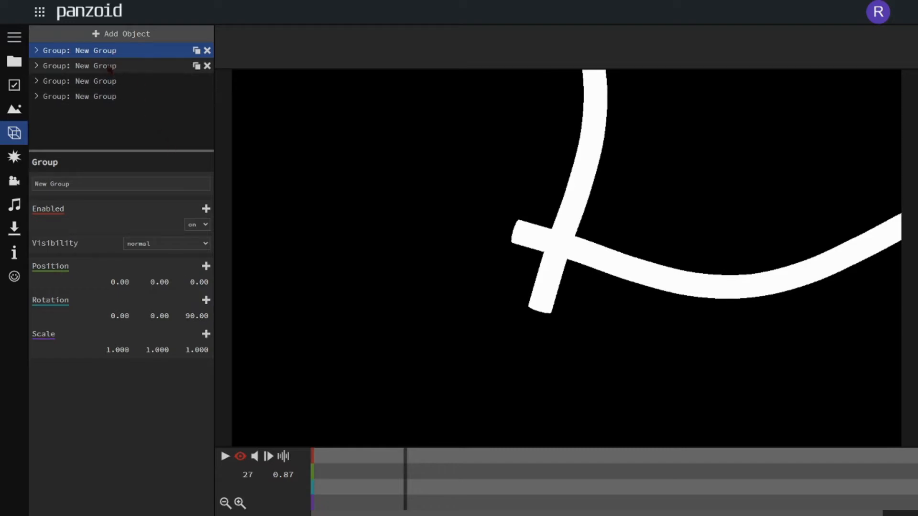
Step: Set the second parent group's Z rotation to 180 degrees
click(119, 66)
click(190, 318)
text(1)
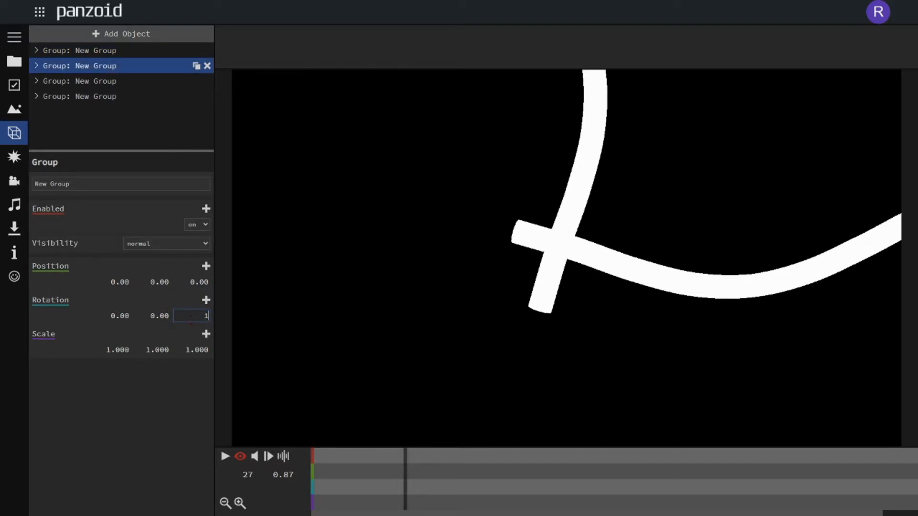
text(80)
key(Return)
Step: Set the third parent group's Z rotation to 270 degrees and play the four wires through the camera and in the free view
click(158, 69)
click(152, 85)
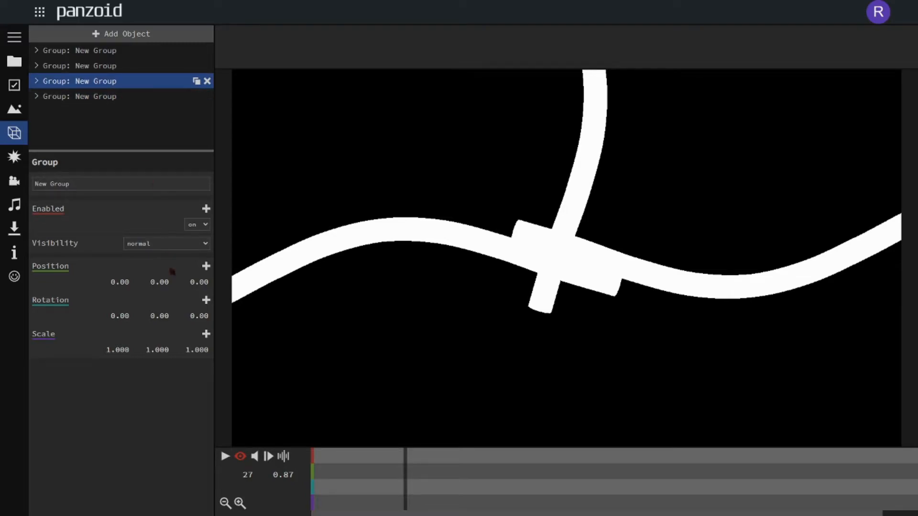
click(120, 69)
click(117, 85)
text(270)
key(Return)
key(space)
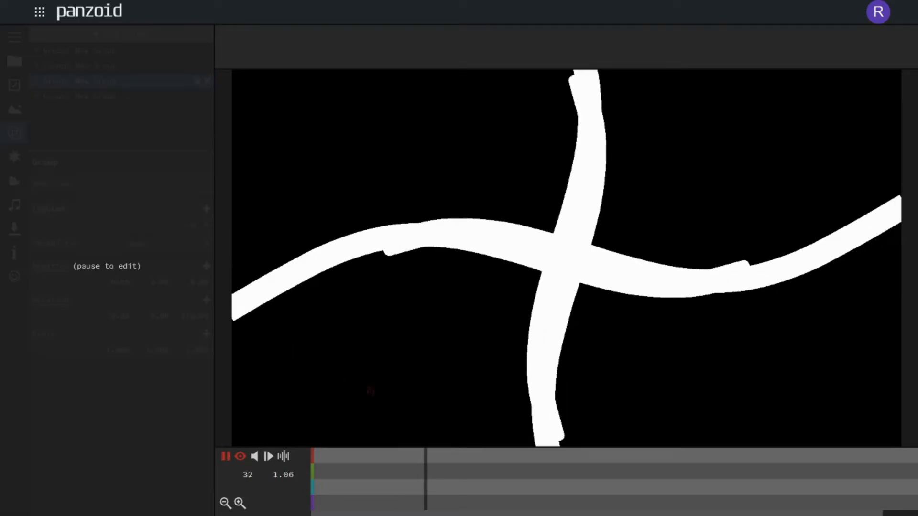
key(space)
key(space)
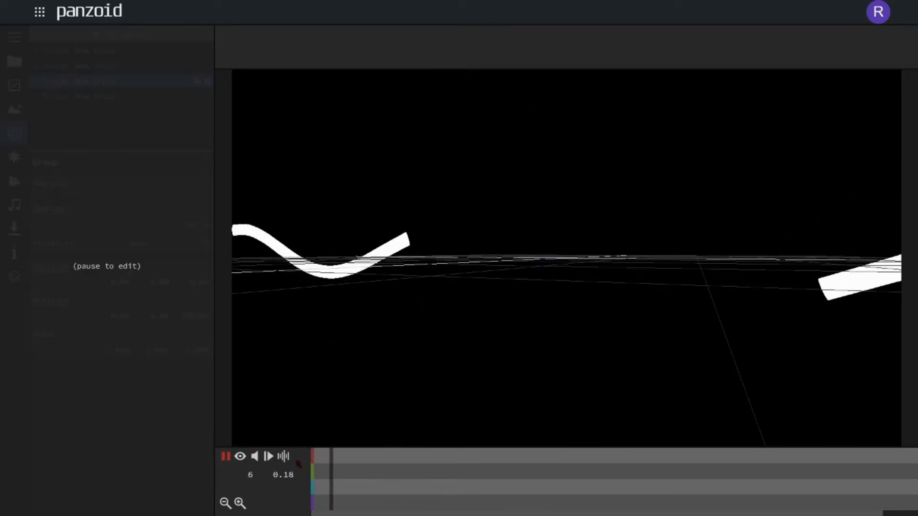
Step: Play the four-wire animation in the free view and through the camera
key(space)
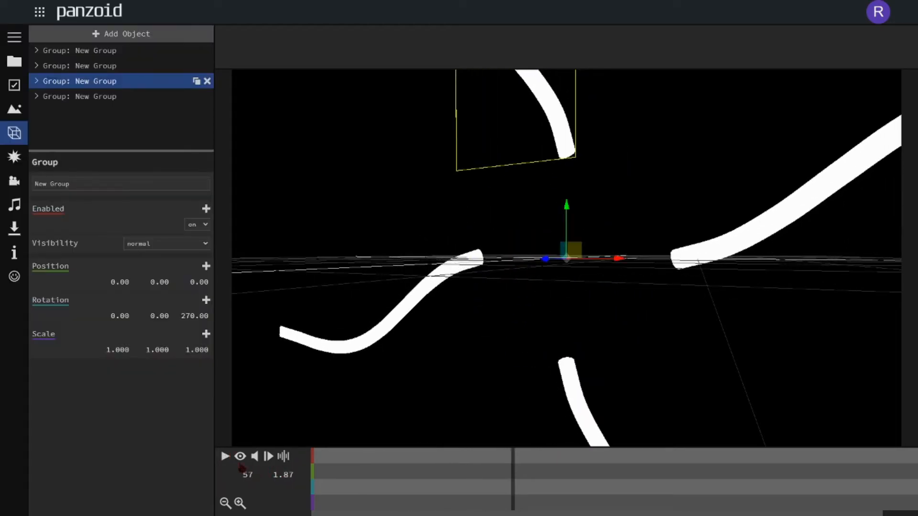
click(240, 457)
click(349, 478)
key(space)
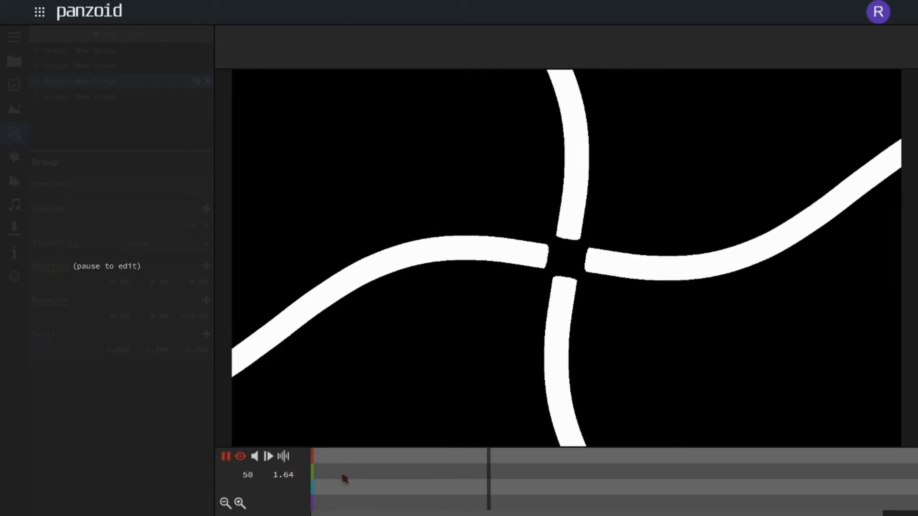
key(space)
key(space)
key(space)
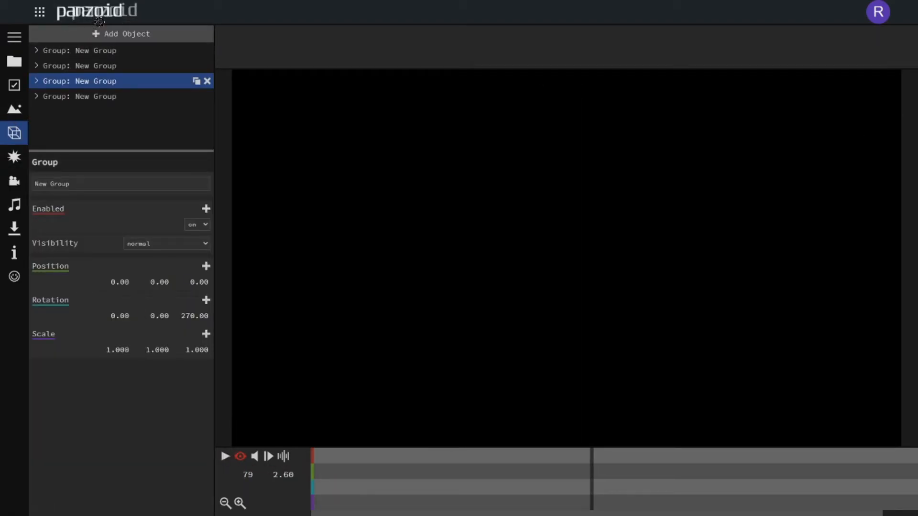
Step: Add a Box shape and push it back to a Z position of -211.50
click(110, 35)
click(116, 77)
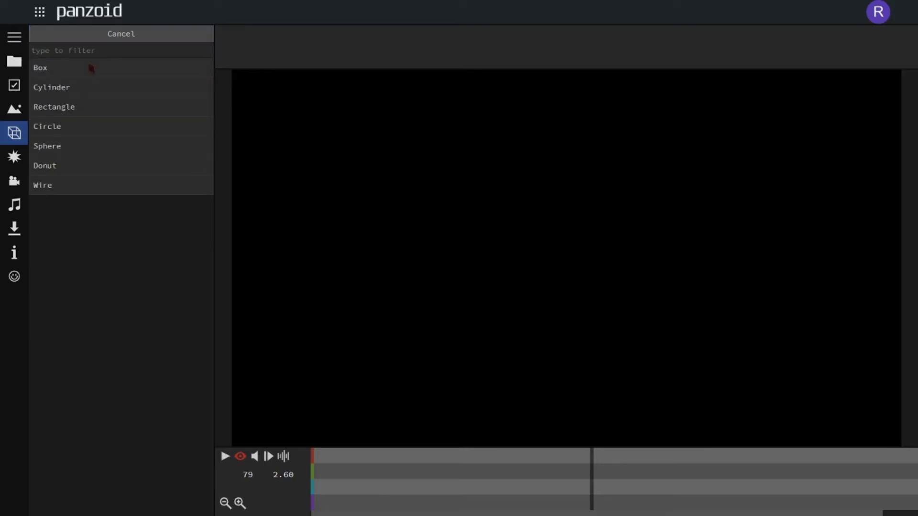
click(91, 69)
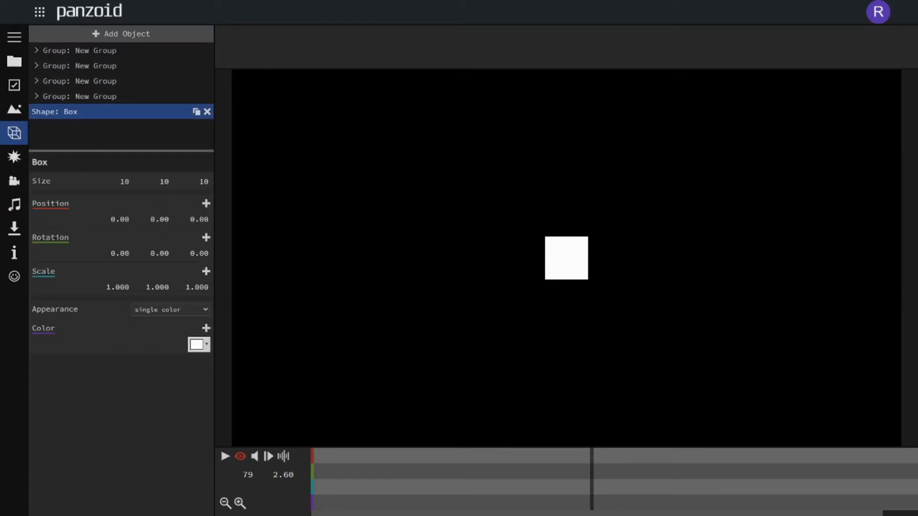
drag(175, 215, 233, 230)
drag(11, 329, 48, 315)
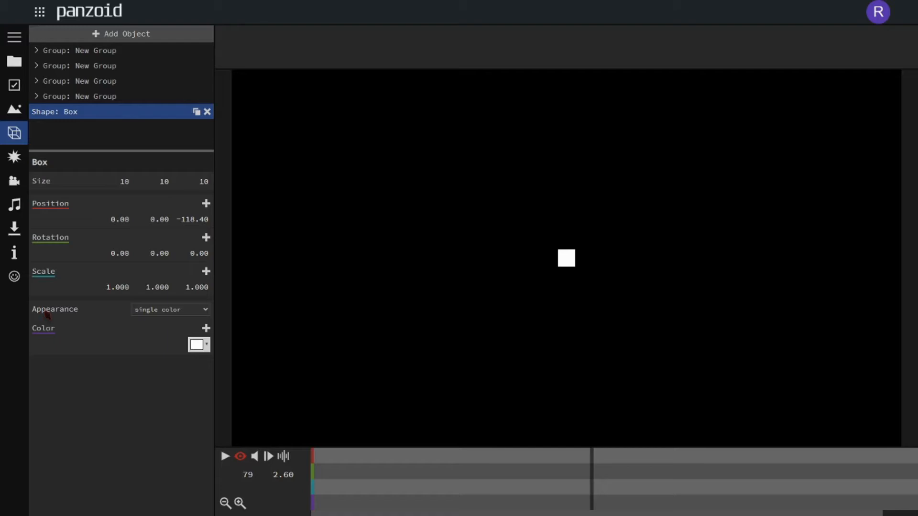
drag(197, 235, 238, 235)
Step: Enlarge the box with X and Y scale 1000 and size 10000 by 10000 so it fills the background
key(Return)
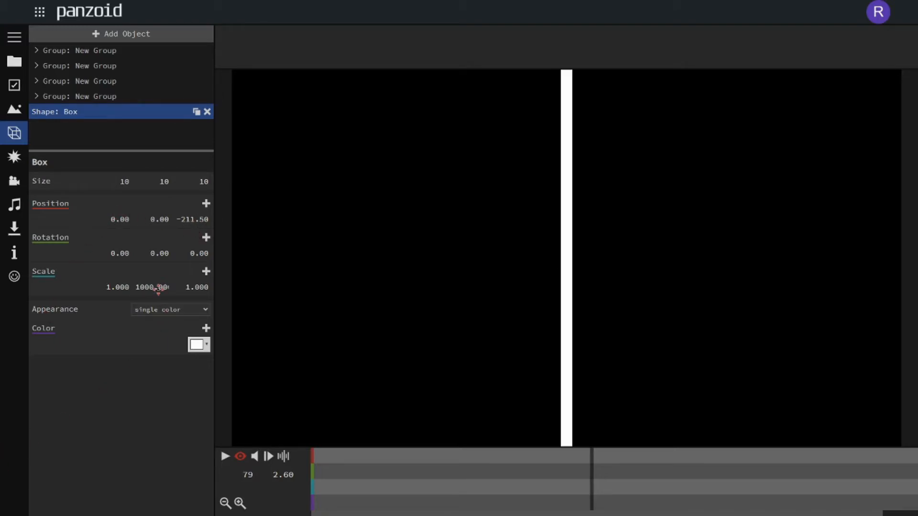
click(127, 286)
text(321321)
key(Return)
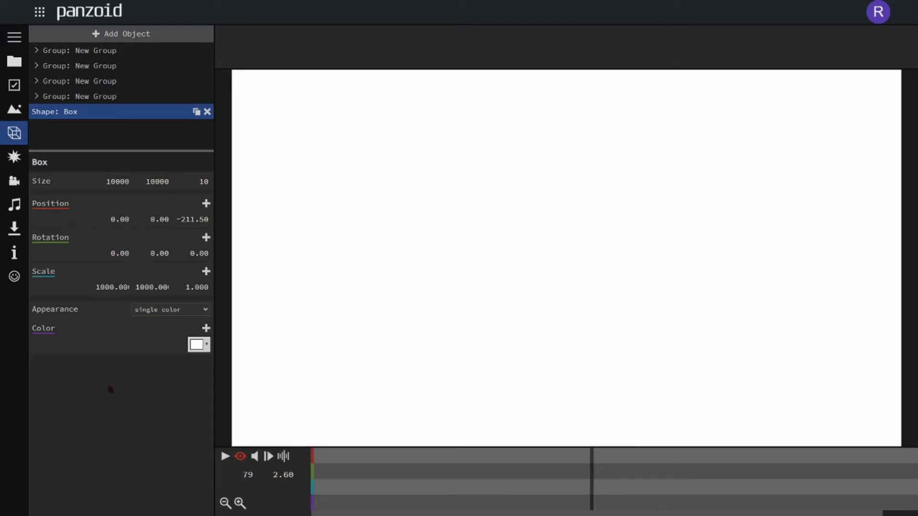
Step: Set the background box's single color to the preset orange #ff8000
click(194, 348)
click(226, 362)
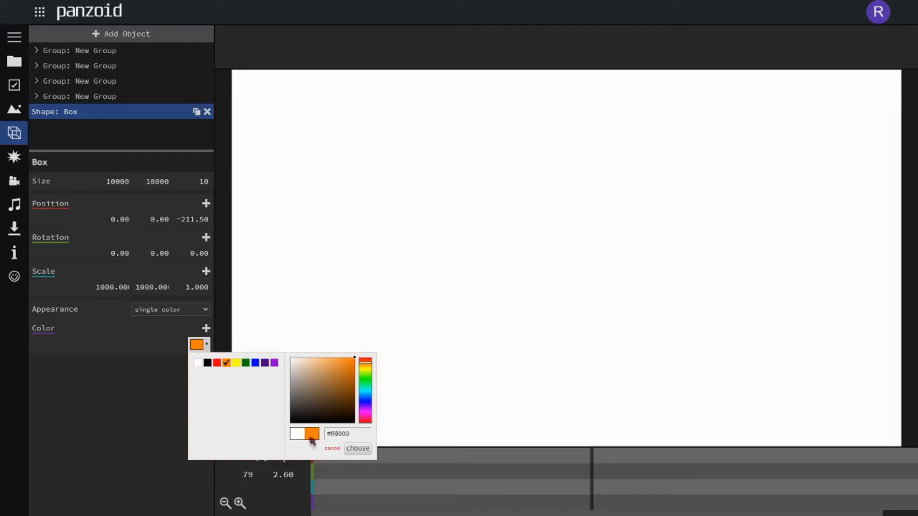
click(337, 448)
click(196, 347)
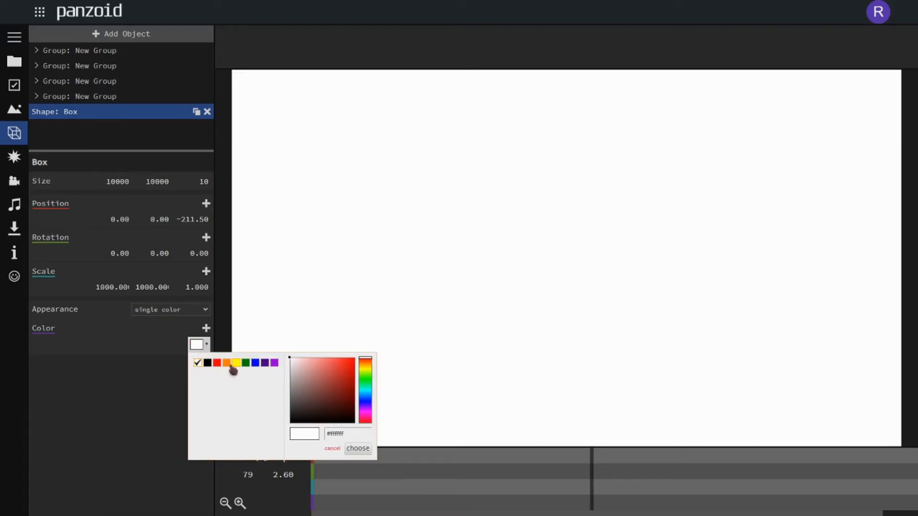
click(227, 363)
click(357, 448)
Step: Play the wires through the camera against the orange background
key(space)
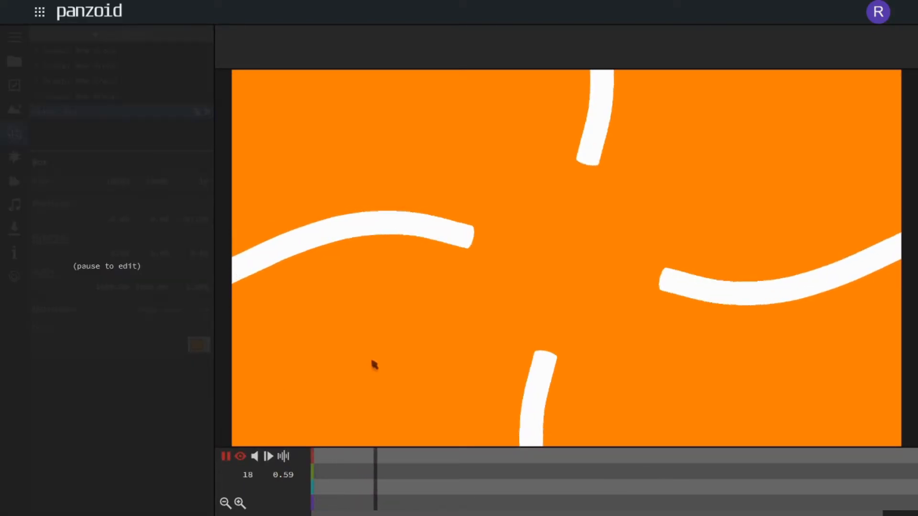
key(space)
key(space)
key(space)
Step: Examine the wires and the orange backdrop from several angles in the free view while playing the animation
click(240, 457)
scroll(430, 375, down, 5)
key(space)
key(space)
drag(493, 400, 613, 410)
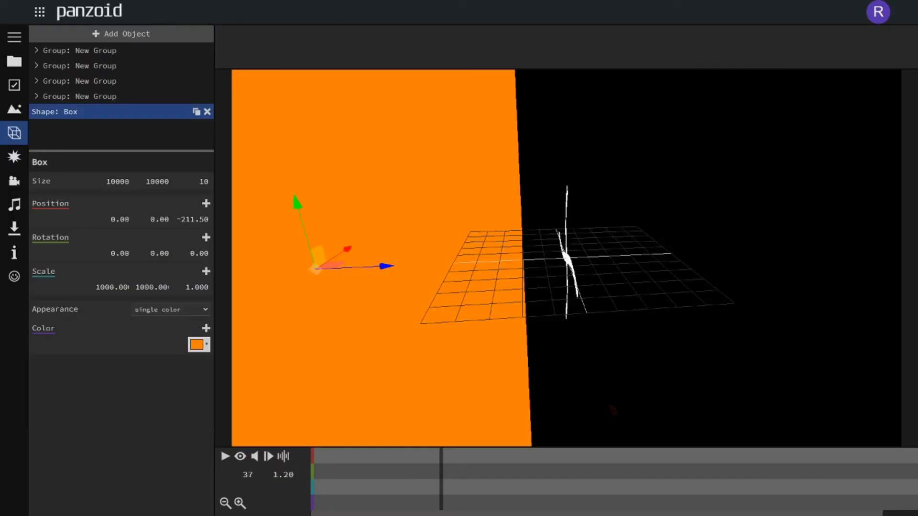
key(space)
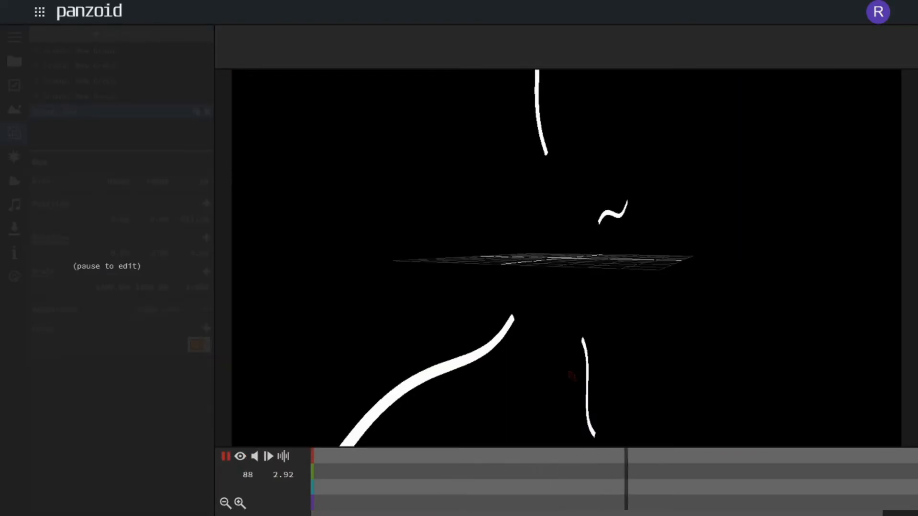
key(space)
drag(555, 478, 626, 459)
drag(650, 421, 513, 407)
scroll(529, 407, up, 5)
key(space)
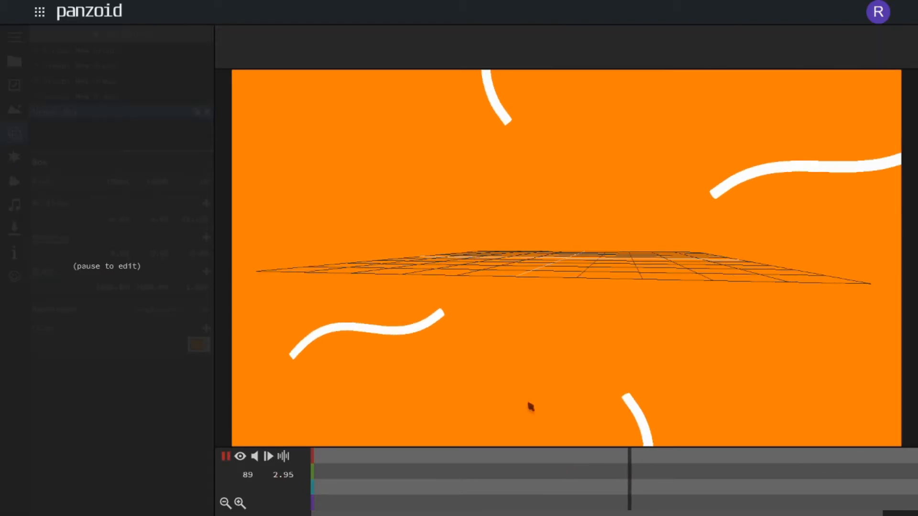
key(space)
Step: Add a new group and nest all four wire parent groups inside it
click(121, 34)
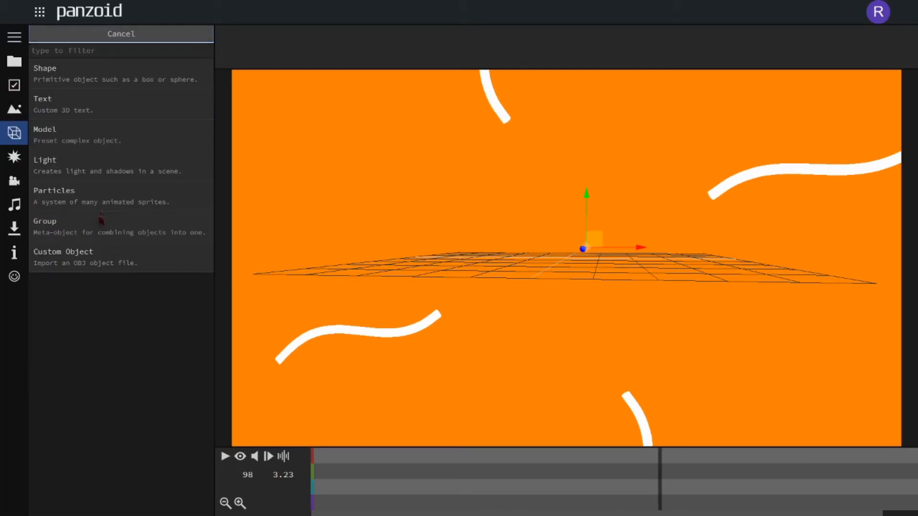
click(101, 220)
click(94, 101)
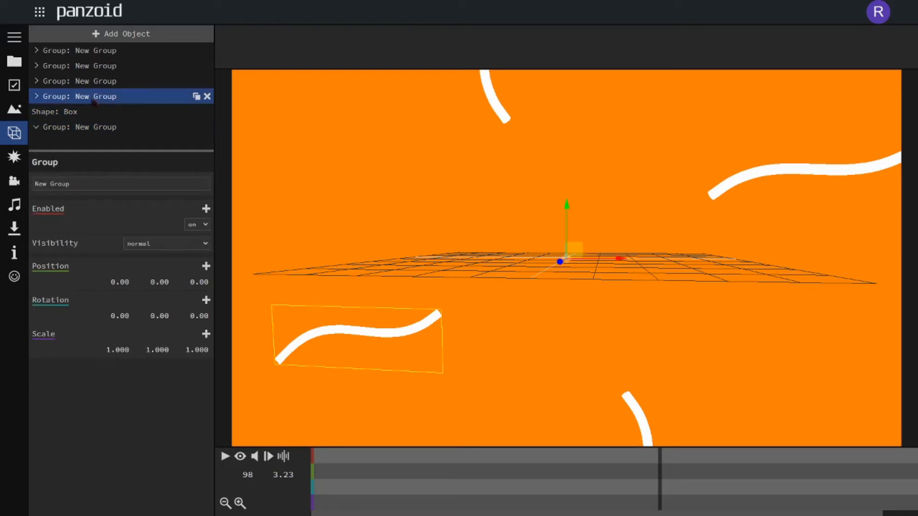
drag(105, 128, 104, 123)
drag(104, 86, 107, 114)
drag(113, 66, 119, 100)
drag(127, 53, 118, 83)
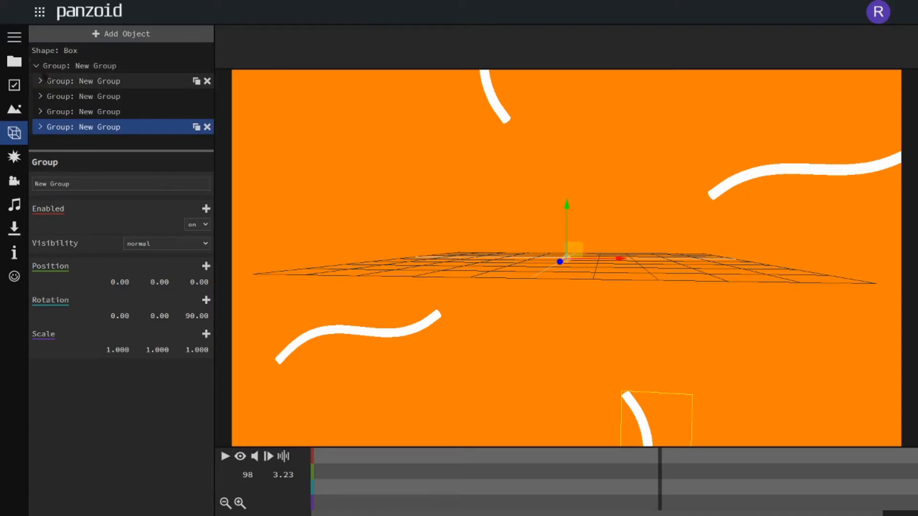
Step: Collapse the enclosing group, rename it Splines and duplicate it
click(37, 66)
click(80, 71)
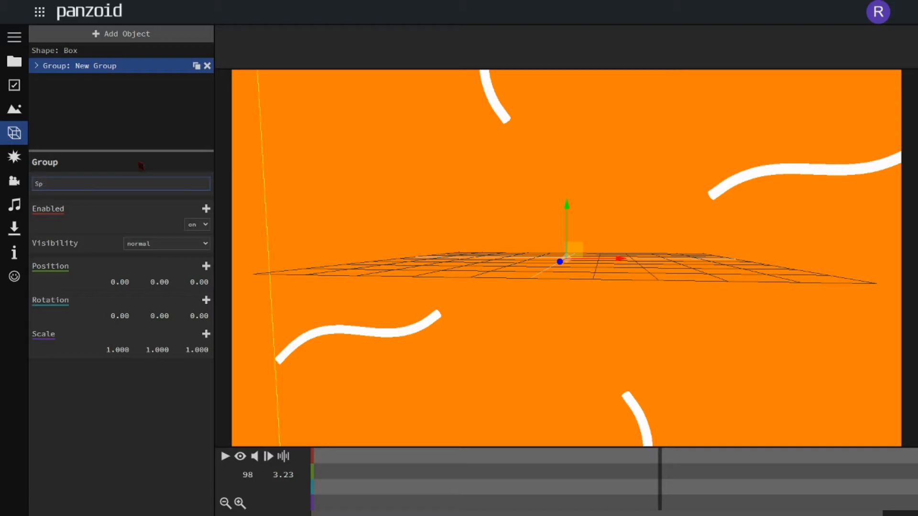
click(196, 65)
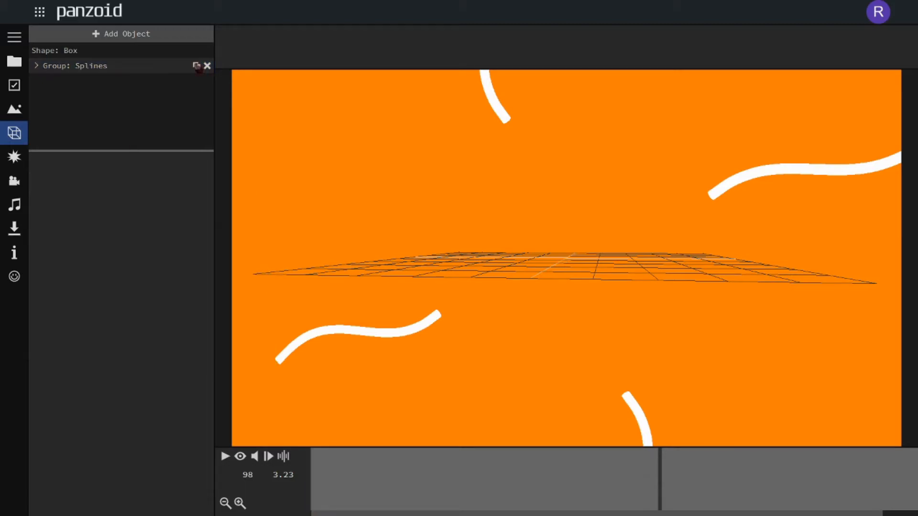
Step: Set the color of the first wire in the copied Splines group to dark orange #c56300
scroll(61, 98, down, 1)
scroll(61, 100, down, 1)
click(70, 79)
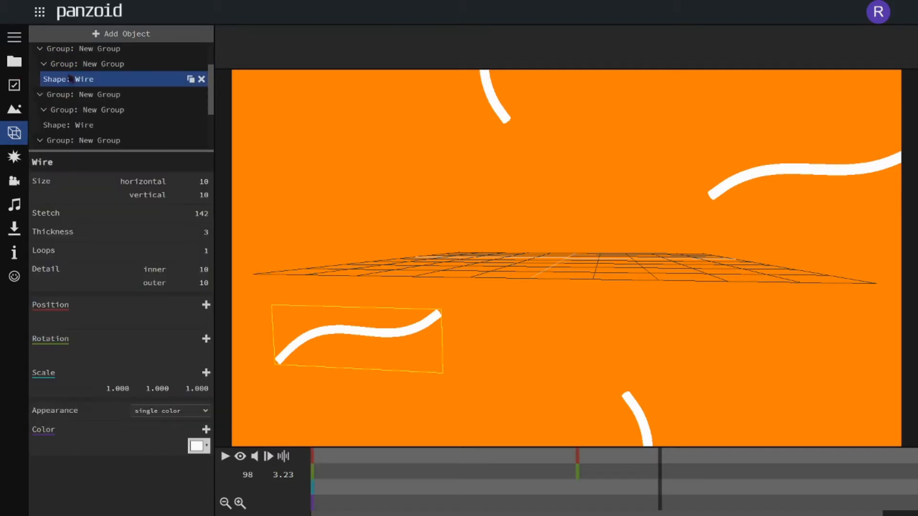
click(204, 412)
click(204, 422)
click(206, 447)
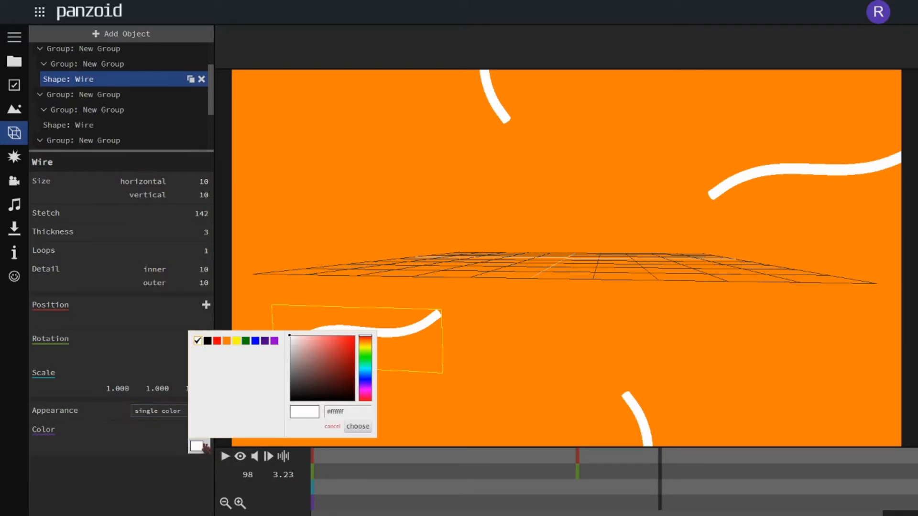
click(227, 342)
click(354, 347)
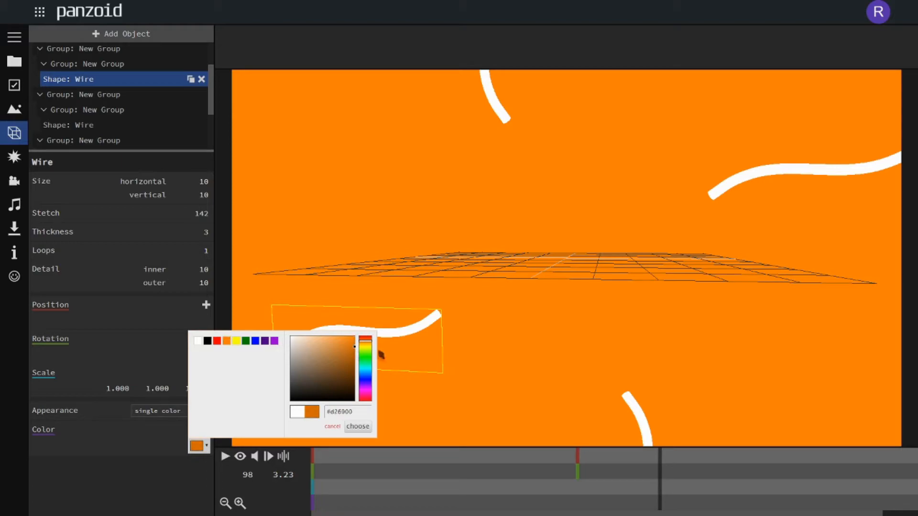
click(358, 426)
Step: Copy the first shadow wire's color code and apply #c56300 to the second wire in the copied group
scroll(106, 134, down, 1)
scroll(106, 134, up, 1)
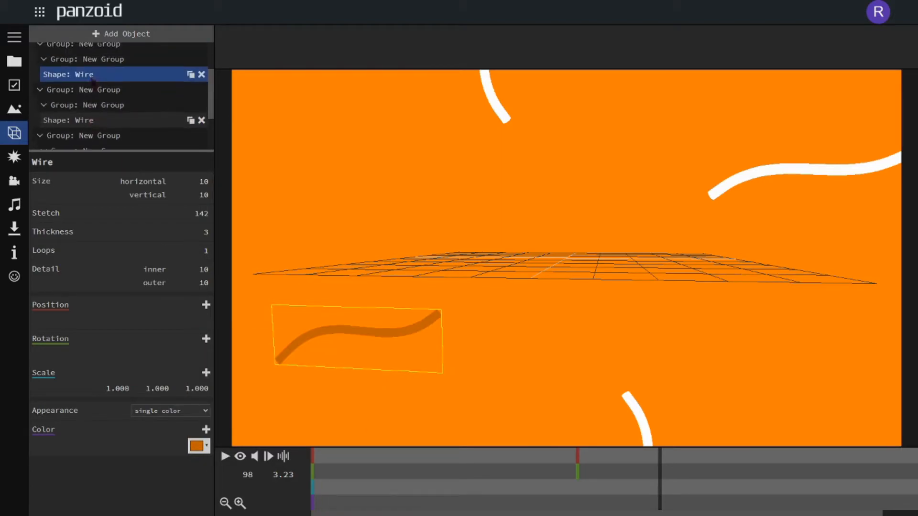
click(106, 127)
click(106, 79)
click(196, 446)
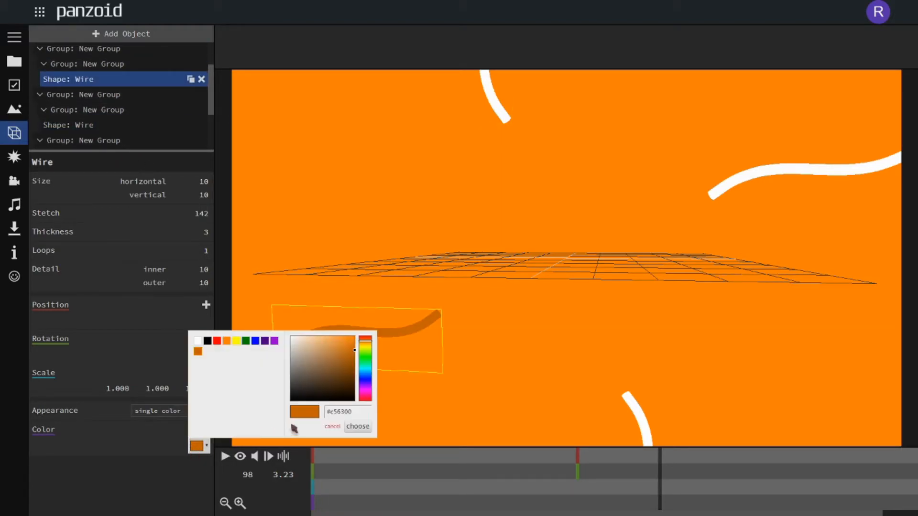
click(357, 426)
click(106, 125)
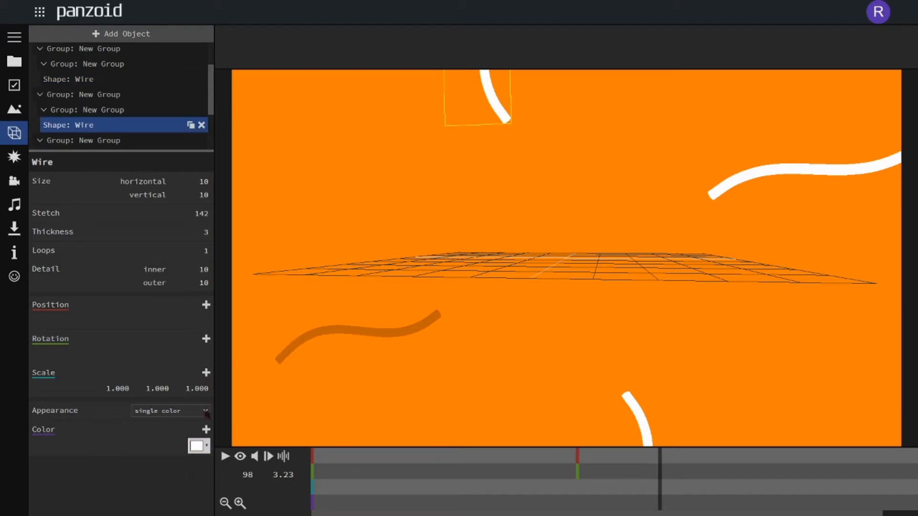
click(197, 446)
text(#c56300)
click(357, 426)
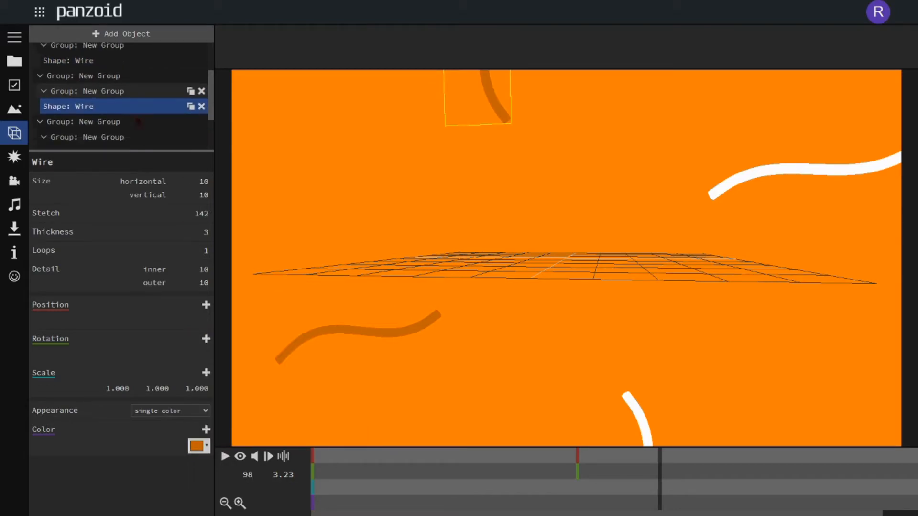
Step: Set the third wire in the copied group to the color #c56300
click(203, 448)
double_click(345, 413)
text(#c56300)
click(362, 429)
scroll(131, 96, down, 1)
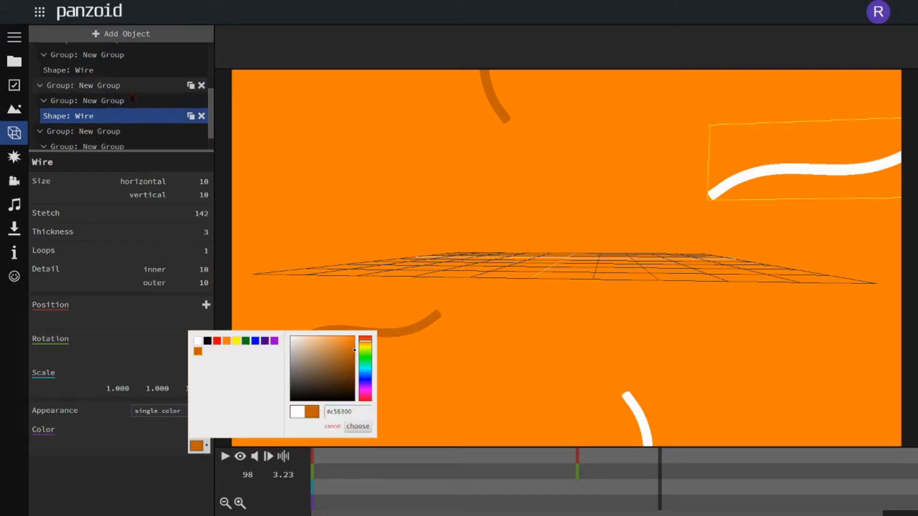
click(357, 427)
Step: Set the fourth wire in the copied group to #c56300 and collapse that group
click(144, 142)
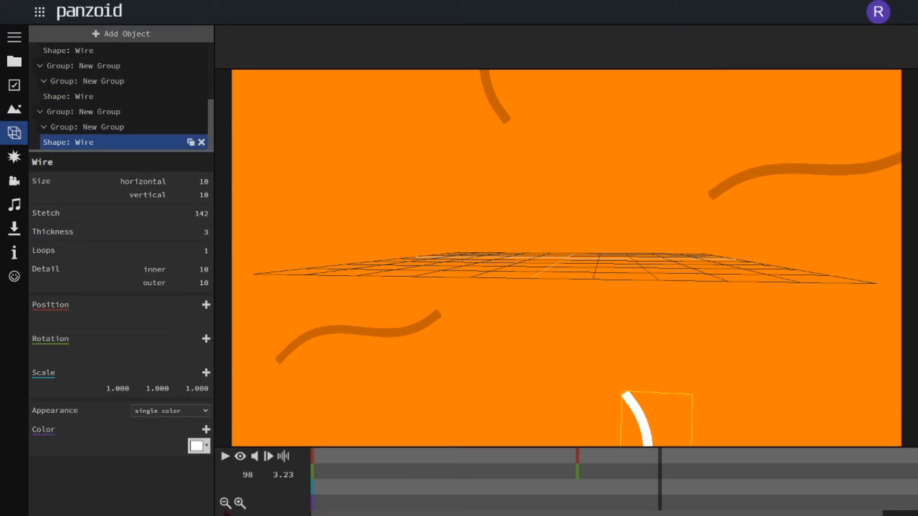
click(196, 449)
text(#c56300)
click(357, 427)
scroll(119, 106, up, 2)
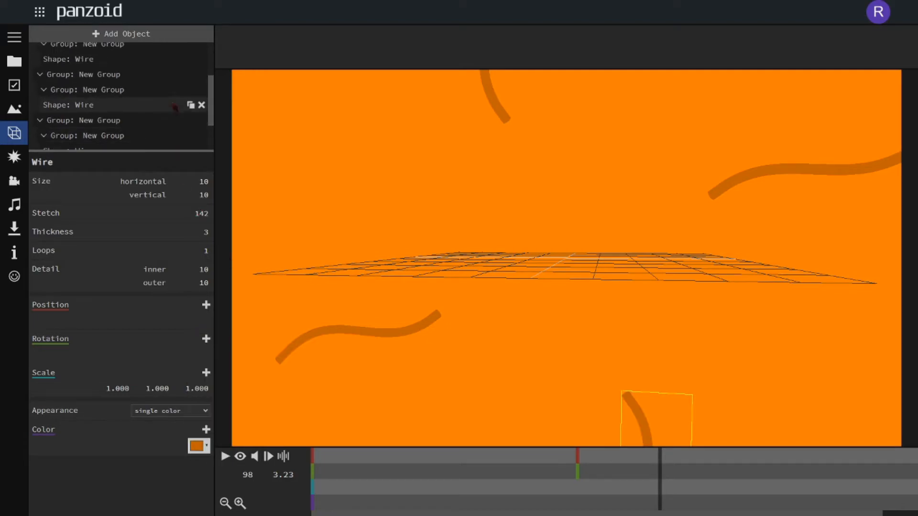
click(75, 81)
click(37, 82)
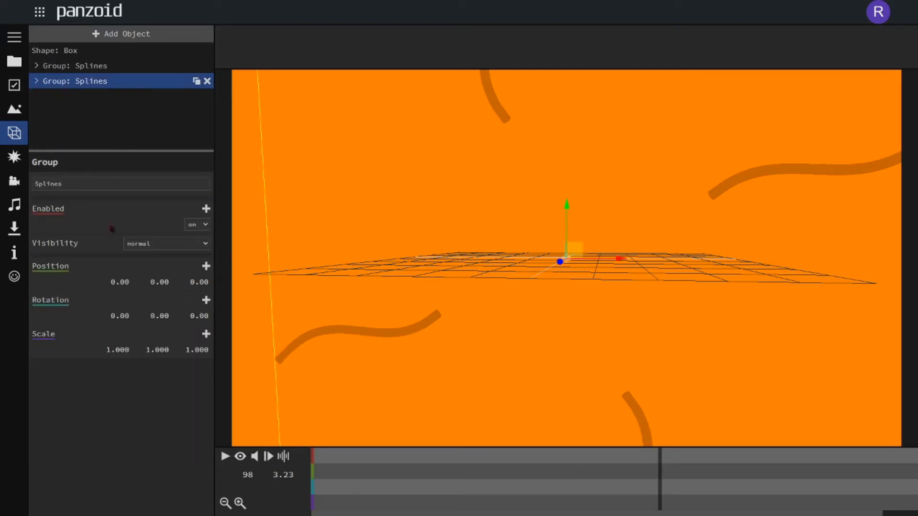
Step: Rename the copied group Splinesshadow, offset it to X 2.75 and Z -5.10, and play the result through the camera
drag(366, 345, 423, 364)
drag(200, 283, 180, 286)
drag(441, 326, 602, 259)
click(241, 457)
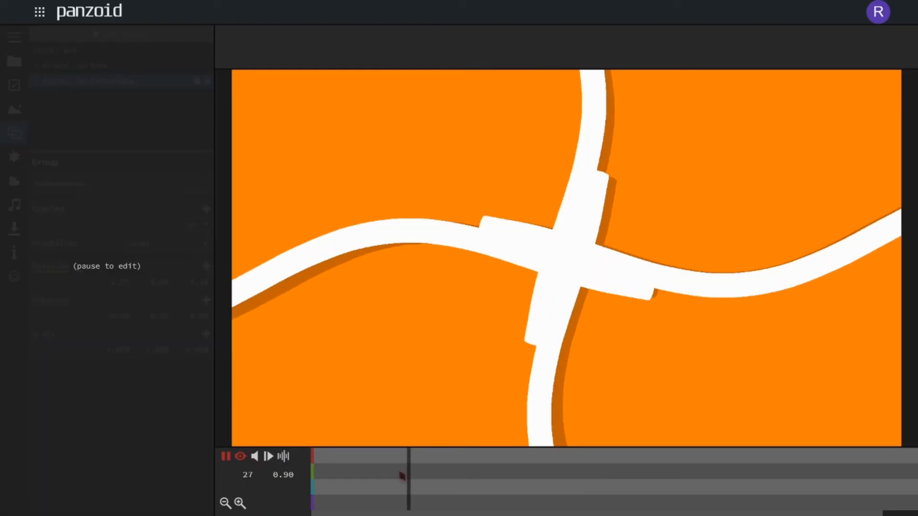
key(space)
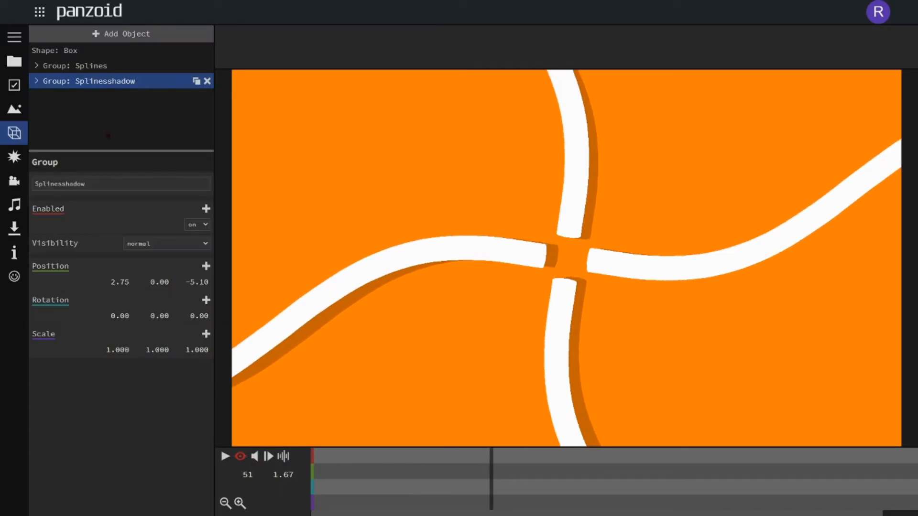
Step: Add another empty group at the top level and play the animation to frame 70
click(64, 31)
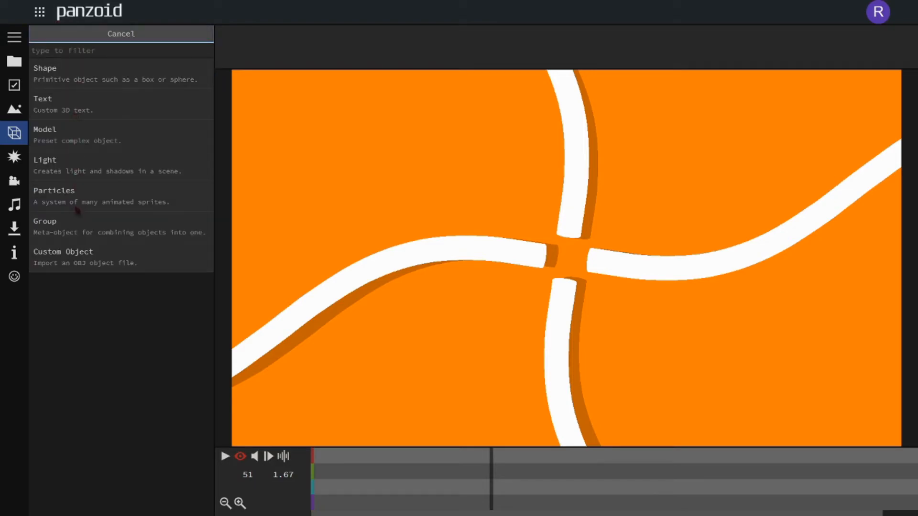
click(106, 233)
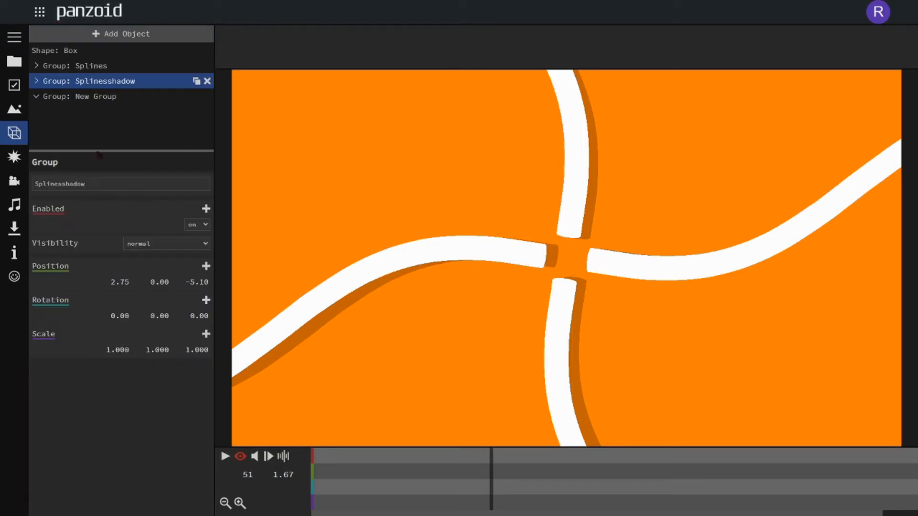
click(98, 96)
key(space)
key(space)
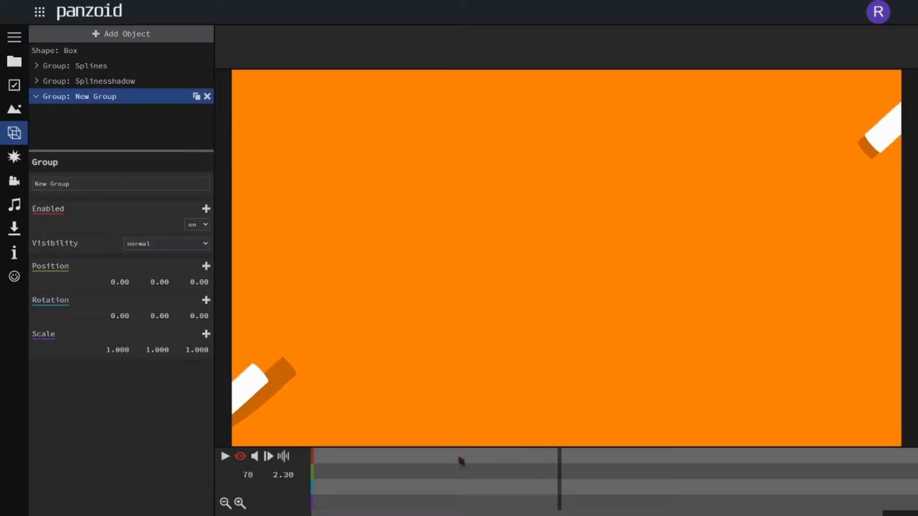
Step: Play the animation on to frame 93 and add a rectangle shape inside the new group
key(space)
key(space)
key(space)
key(space)
click(123, 31)
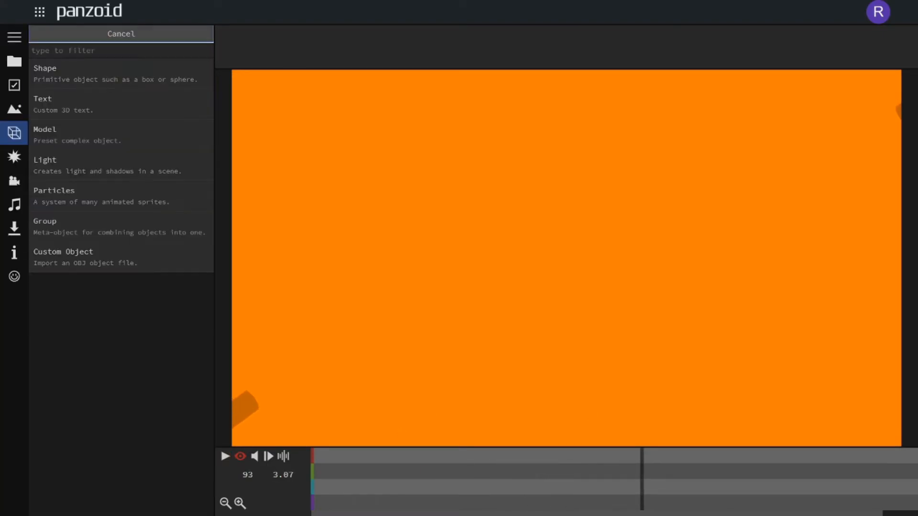
click(70, 110)
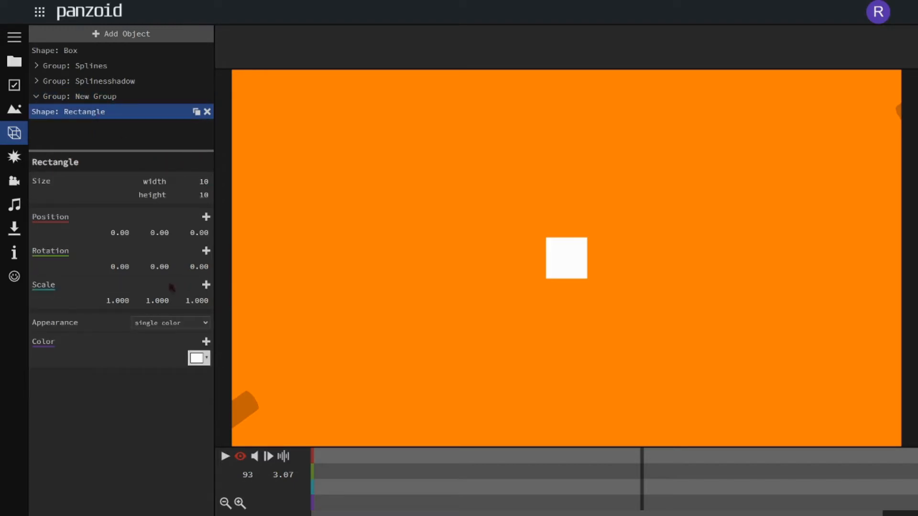
drag(163, 303, 55, 484)
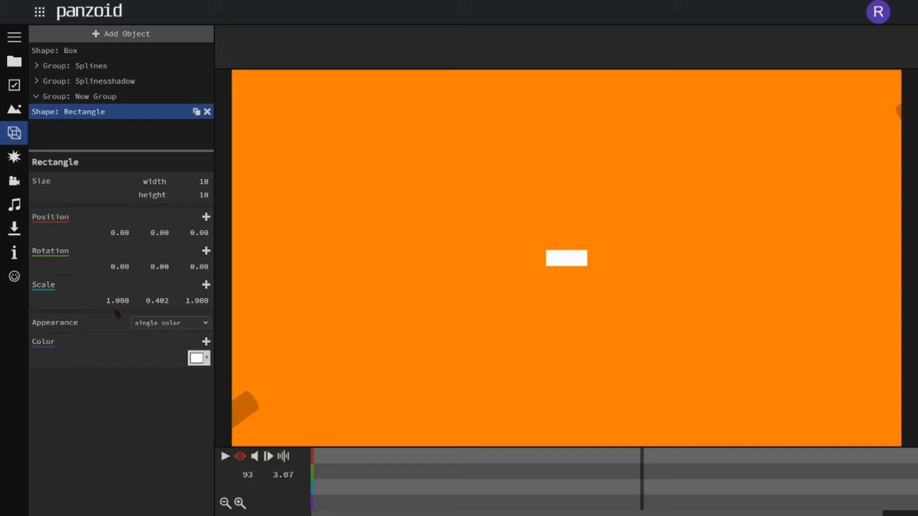
drag(447, 297, 914, 301)
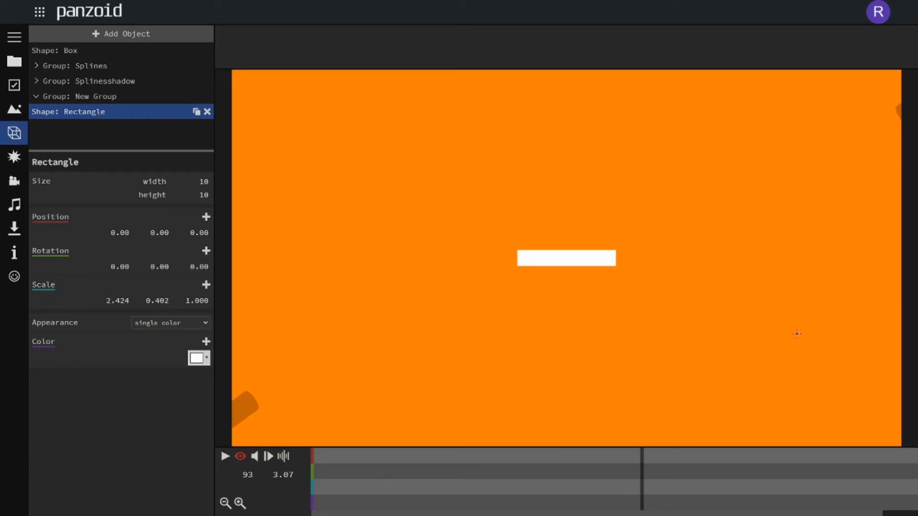
click(138, 299)
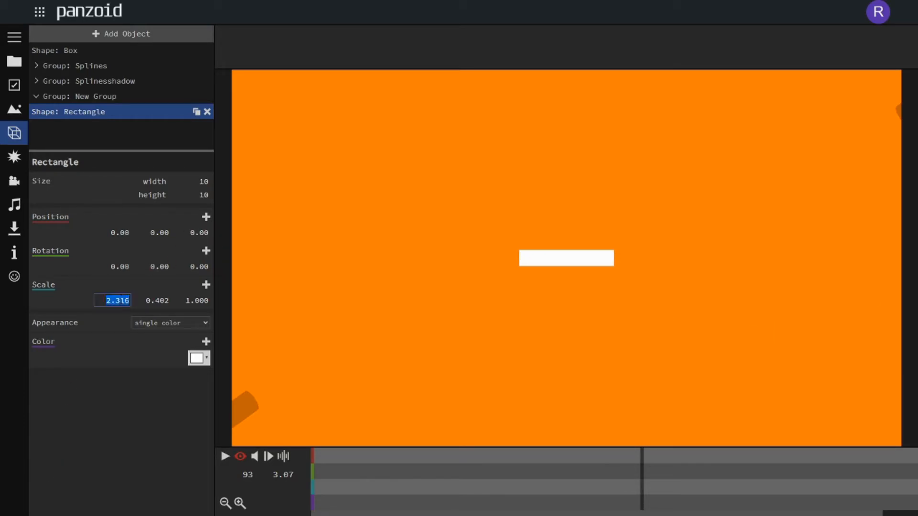
text(1)
key(Return)
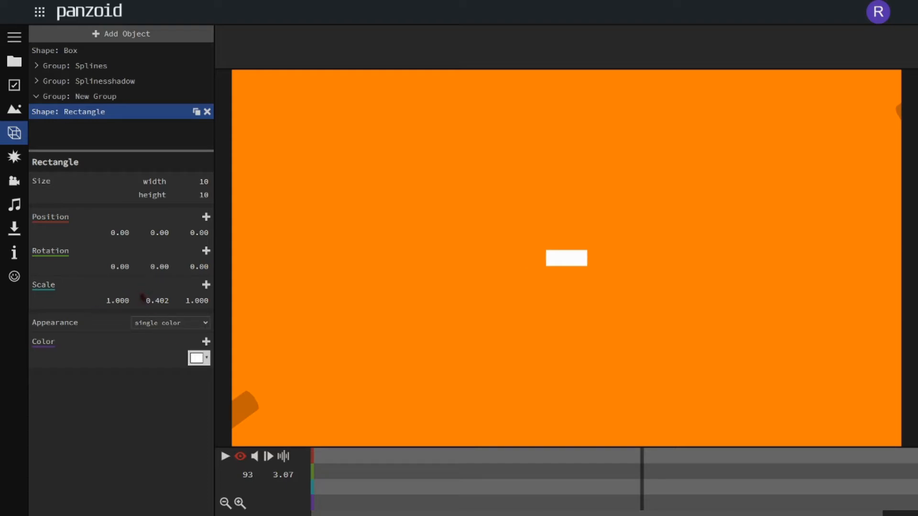
click(151, 304)
text(1)
key(Return)
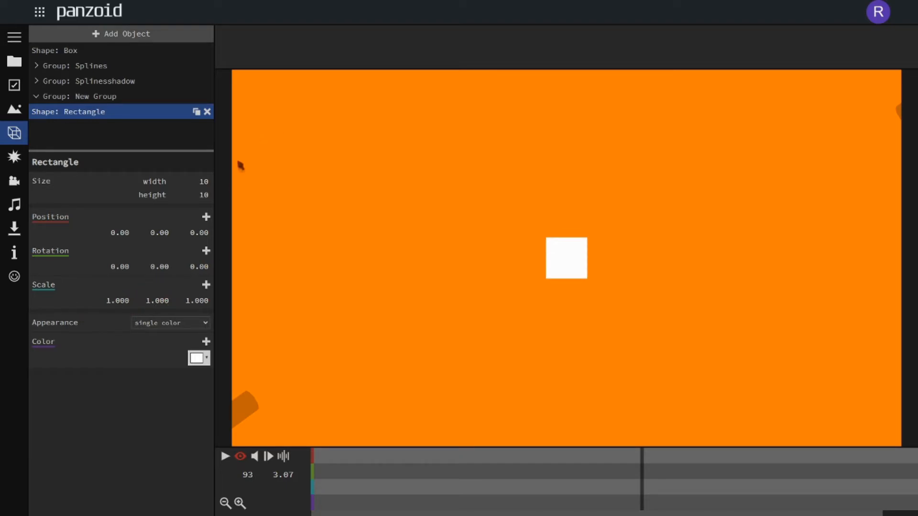
Step: Set the rectangle's size to width 22 and height 5, and add a scale keyframe at frame 93
drag(202, 176, 270, 188)
mouse_move(204, 196)
mouse_down()
mouse_move(200, 224)
mouse_move(208, 223)
mouse_move(206, 201)
mouse_up()
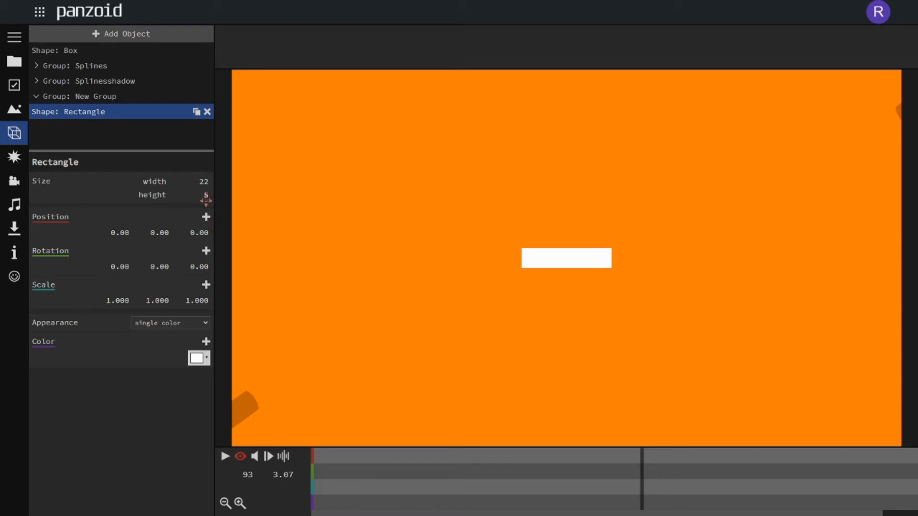
click(206, 286)
click(591, 477)
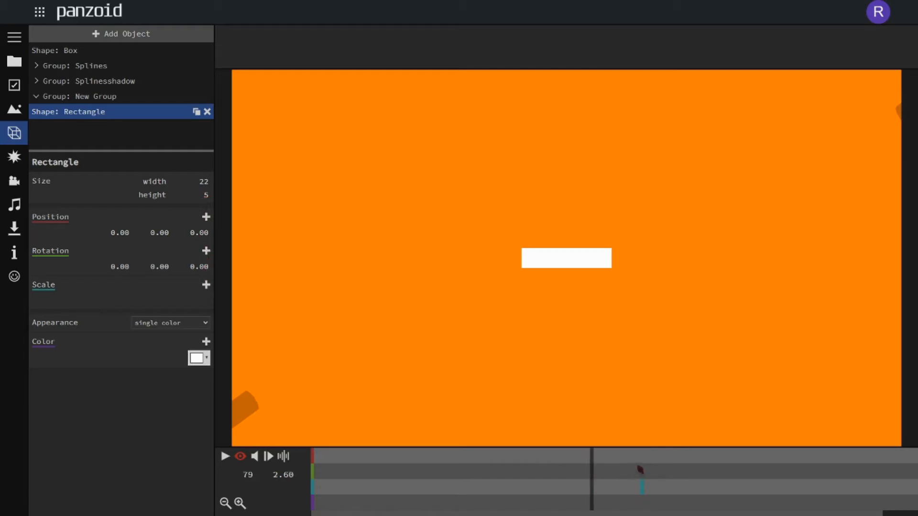
right_click(641, 467)
right_click(643, 466)
right_click(645, 467)
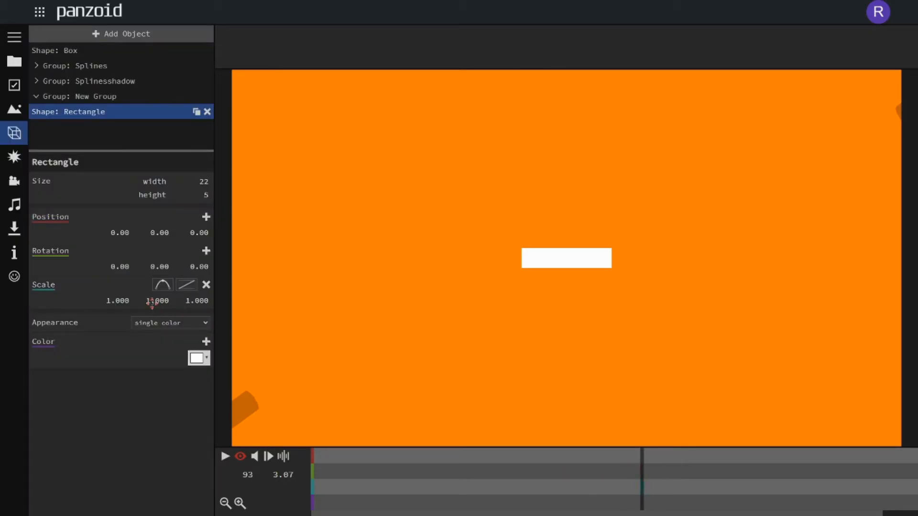
Step: Set the rectangle's X and Y scale to 0.001 at a keyframe around frame 93 and play it
click(640, 462)
click(206, 285)
click(163, 285)
click(162, 286)
right_click(613, 481)
right_click(643, 460)
click(642, 459)
click(108, 294)
text(0.001)
key(Return)
click(151, 301)
text(0.001)
key(Return)
key(space)
key(space)
Step: Give the rectangle's frame 93 scale keyframe a stepped transition and set its starting X and Y scale to 0
click(640, 468)
click(642, 469)
click(189, 288)
click(202, 301)
drag(481, 469, 19, 336)
click(144, 301)
text(0)
key(Return)
click(126, 300)
text(0)
key(Return)
key(space)
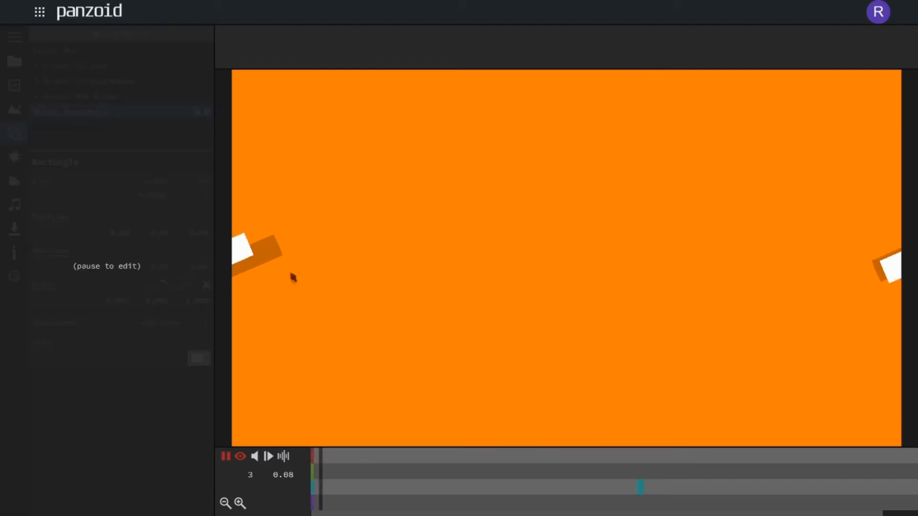
key(space)
Step: Play the rectangle's appearance, then shrink its X scale at frame 93 to nearly zero
drag(629, 474, 485, 463)
key(space)
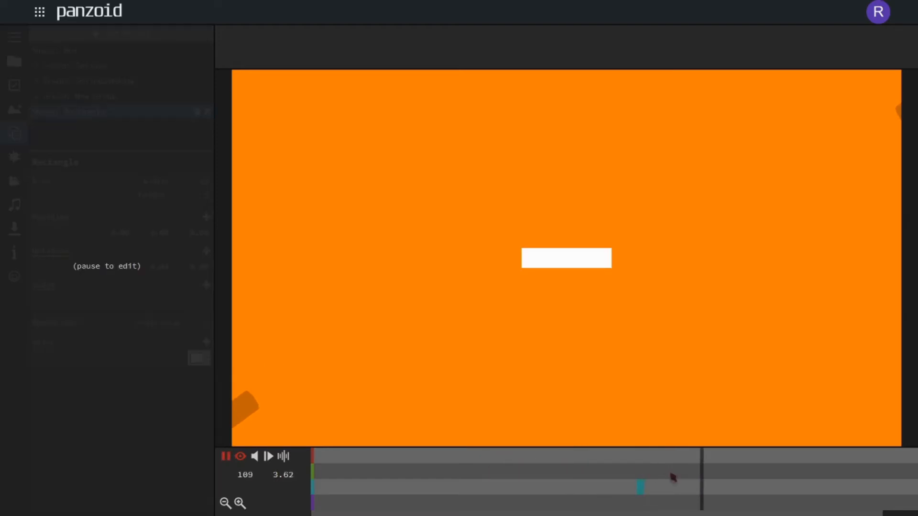
key(space)
drag(653, 476, 643, 471)
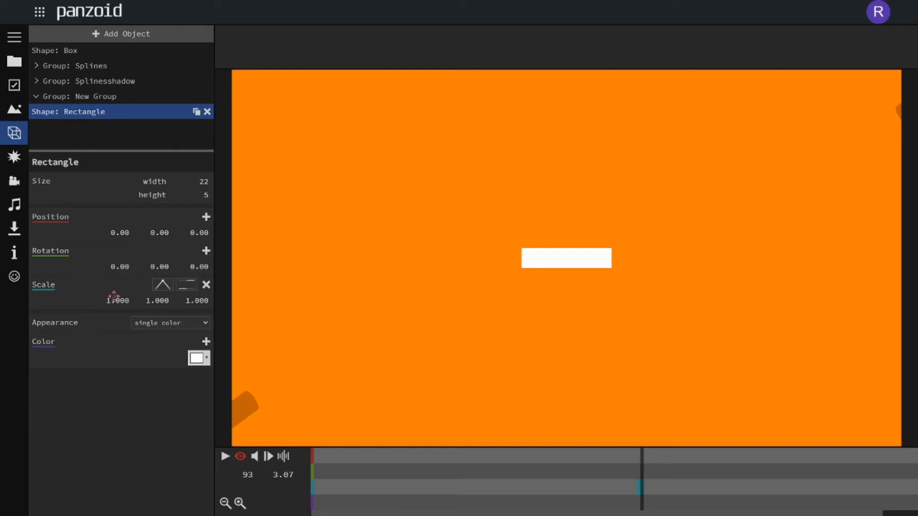
drag(114, 297, 2, 415)
drag(87, 342, 20, 436)
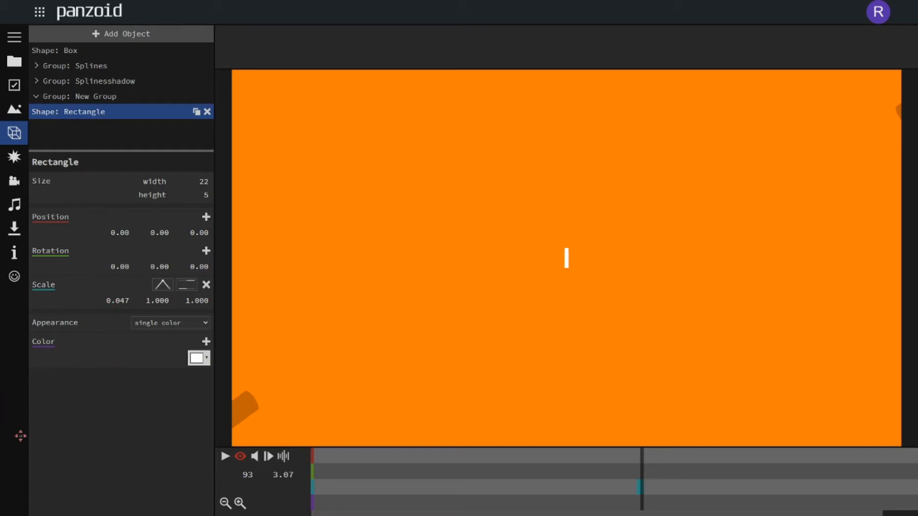
Step: Play on to frame 113 and add a rectangle scale keyframe there with X scale 1
key(space)
key(space)
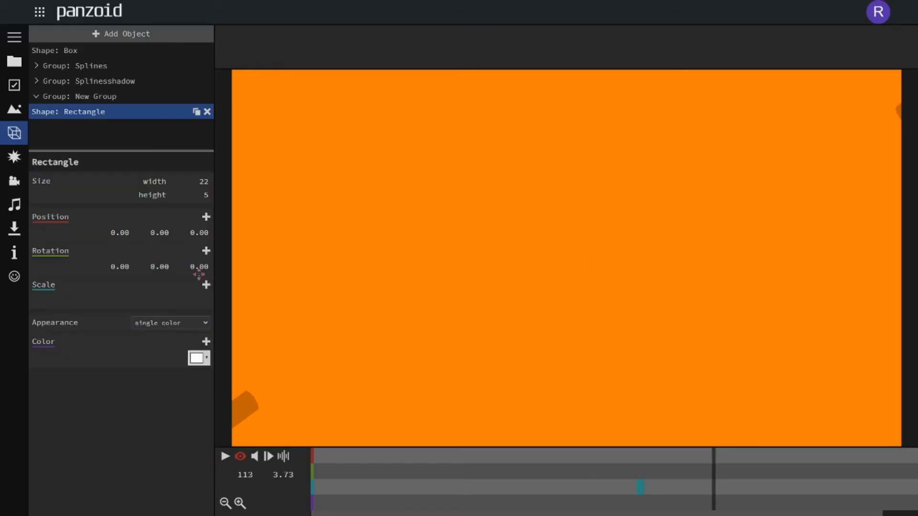
click(206, 285)
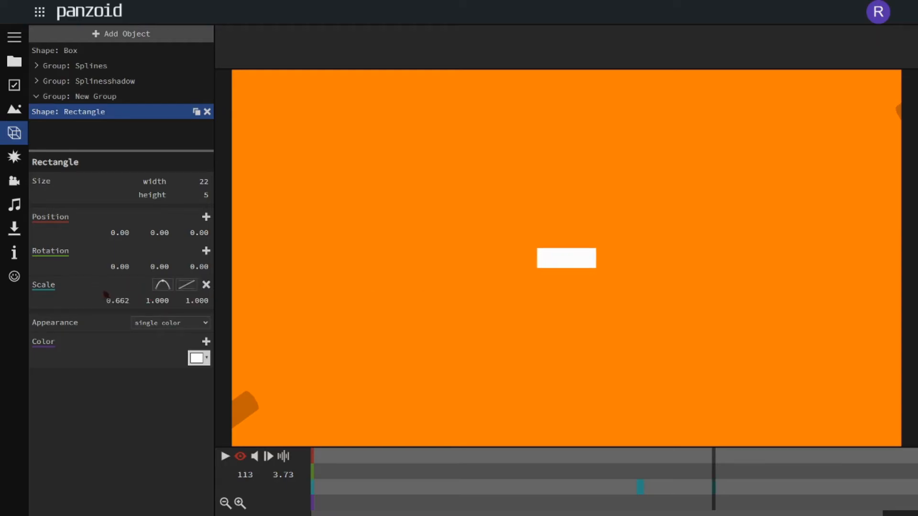
click(112, 306)
text(1)
key(Return)
Step: Replay the rectangle's scale animation between frames 93 and 113 several times
click(636, 489)
key(space)
key(space)
click(622, 492)
key(space)
click(619, 492)
key(space)
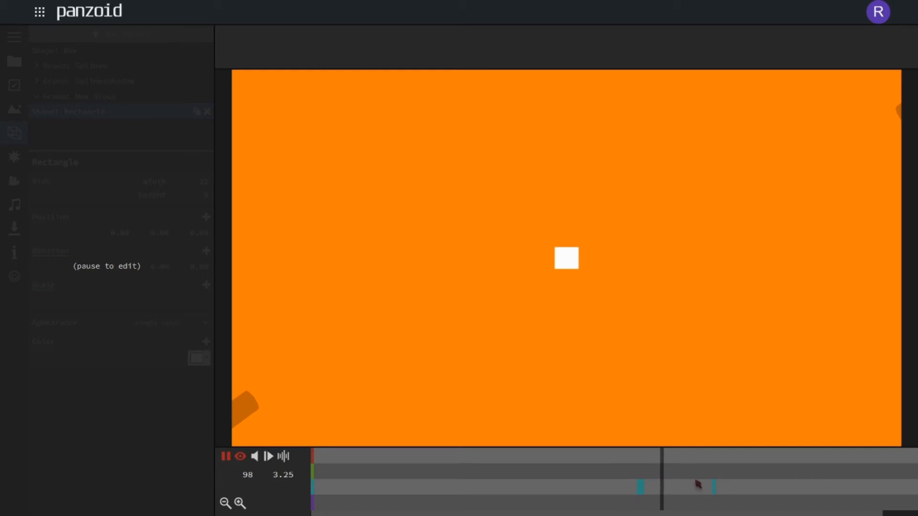
key(space)
click(680, 471)
key(space)
key(space)
key(space)
click(711, 468)
click(715, 466)
drag(152, 305, 123, 461)
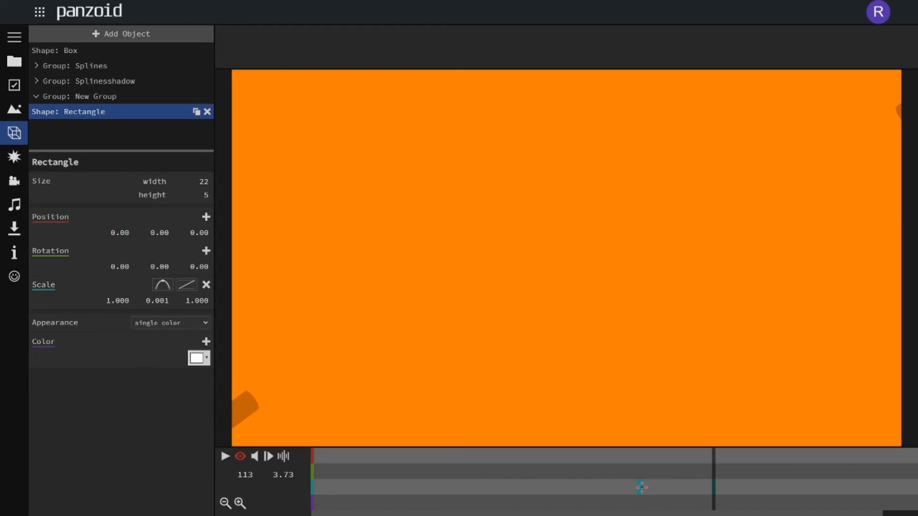
click(642, 473)
key(space)
drag(642, 474, 715, 450)
click(165, 300)
text(1)
key(Return)
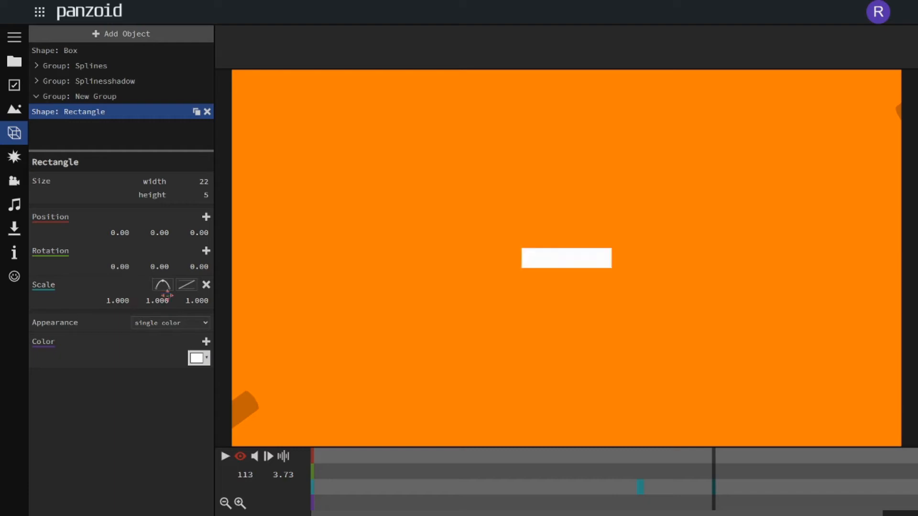
Step: Select the new group, add a position keyframe at frame 93 and play on to frame 120
click(103, 97)
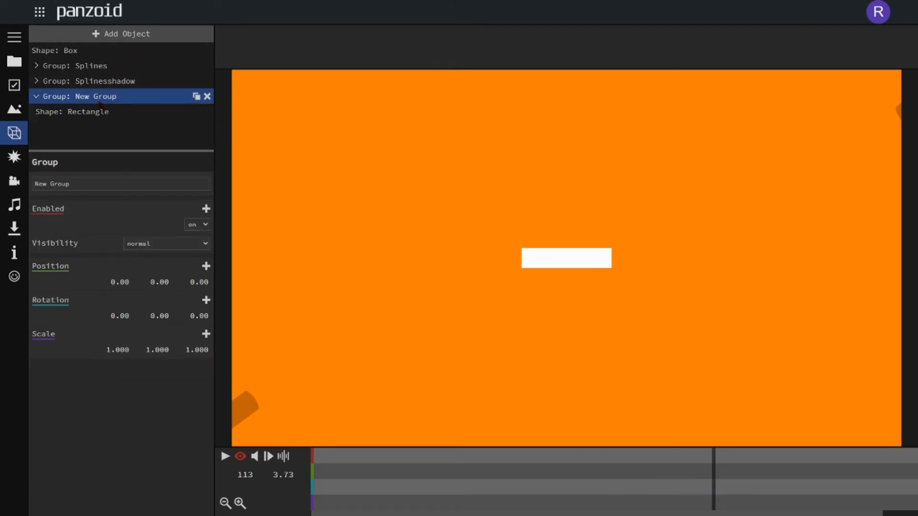
drag(605, 461, 652, 457)
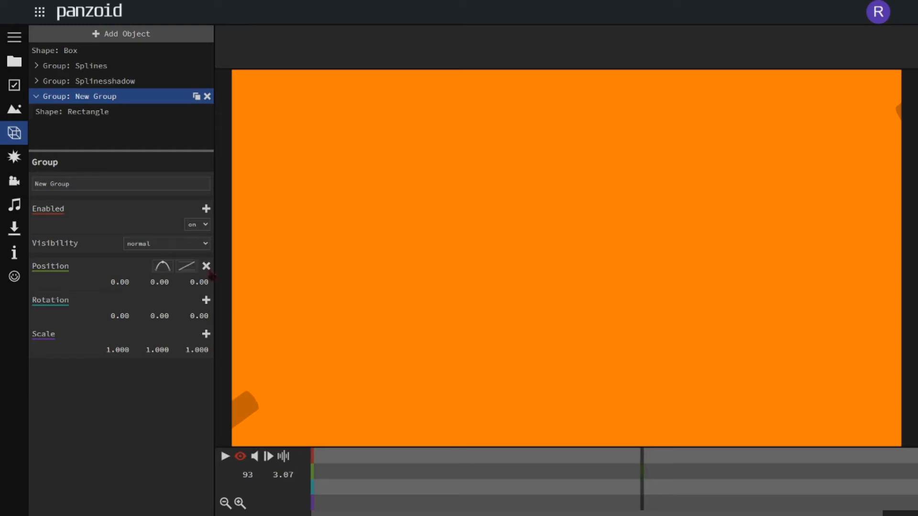
key(space)
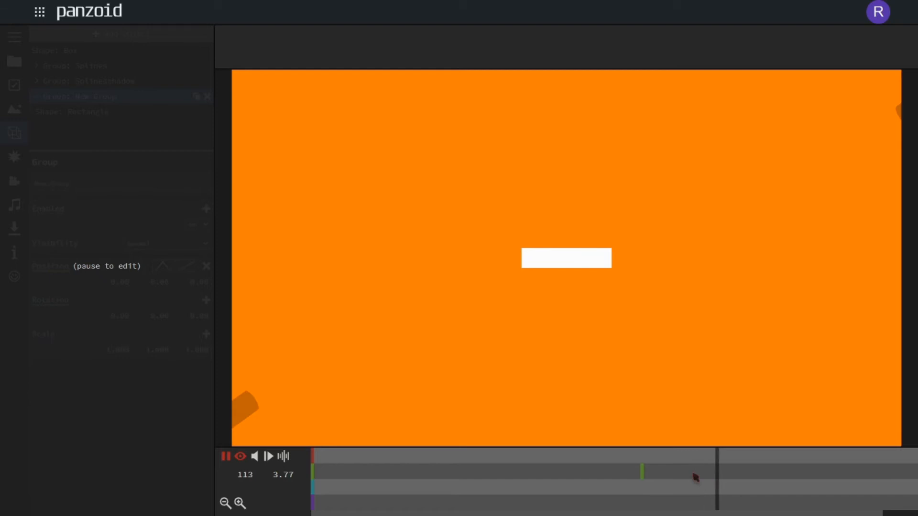
key(space)
Step: Add a group position keyframe at frame 120 with X at 19.60 and play the movement
click(206, 266)
mouse_move(214, 282)
mouse_down()
mouse_move(297, 308)
mouse_move(205, 286)
mouse_up()
key(ctrl+z)
drag(122, 281, 217, 283)
key(space)
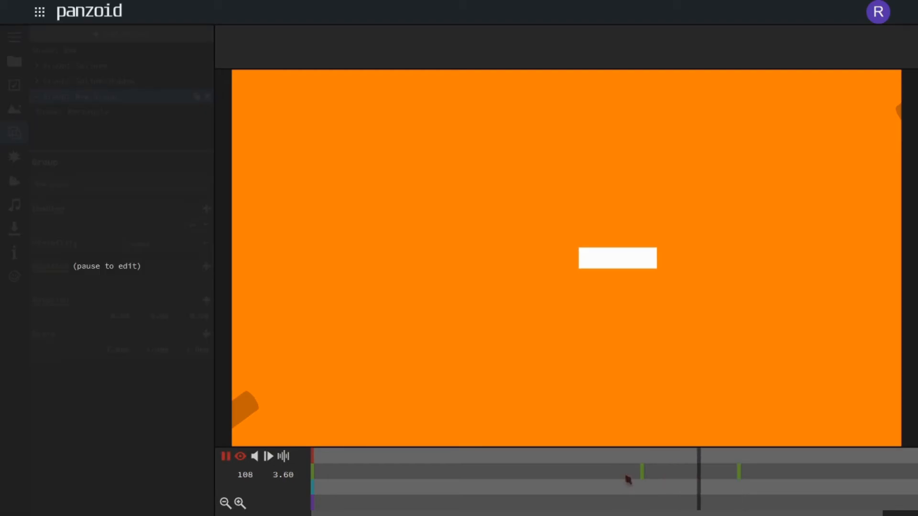
key(space)
Step: Try the exponential out easing on the group's position keyframe at frame 120 and play it
click(740, 468)
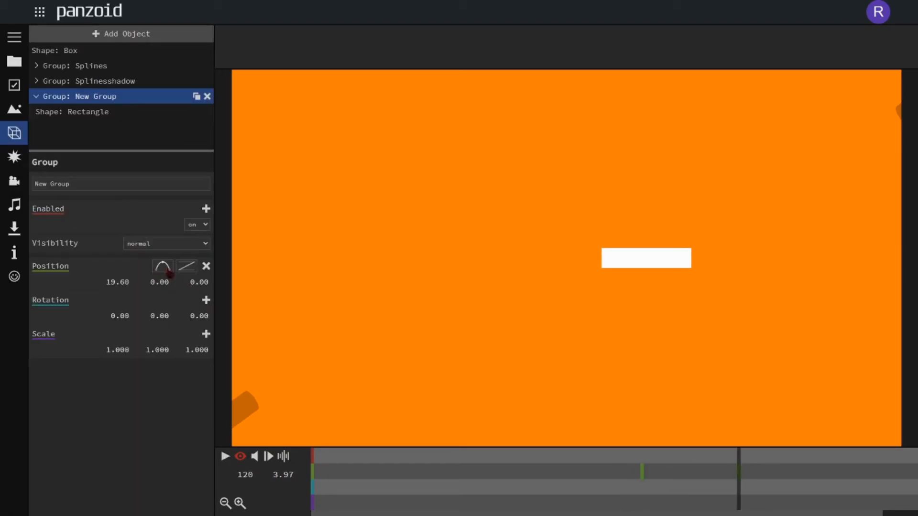
click(186, 267)
scroll(228, 335, down, 4)
click(221, 303)
click(626, 468)
key(space)
key(space)
Step: Set the easing of the group's position keyframe at frame 120 to circular out and replay the movement
click(737, 476)
drag(724, 461, 740, 460)
click(188, 270)
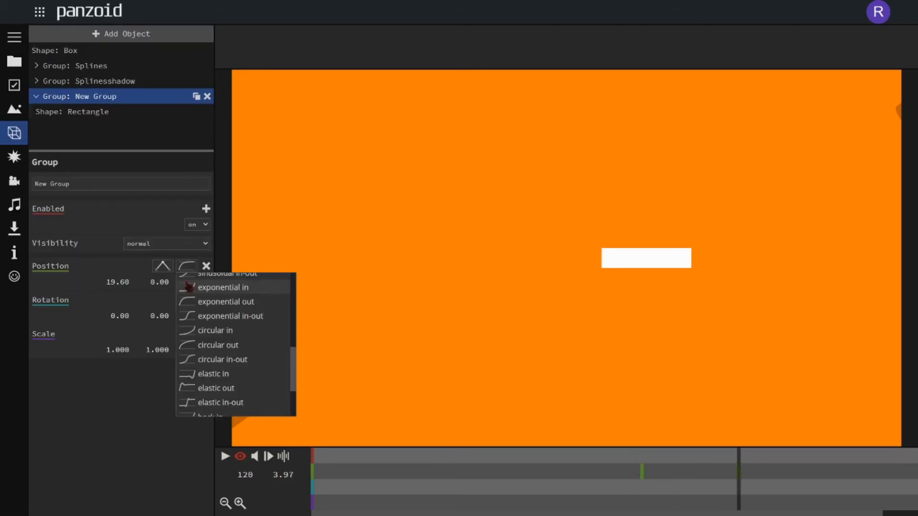
click(215, 344)
click(631, 471)
key(space)
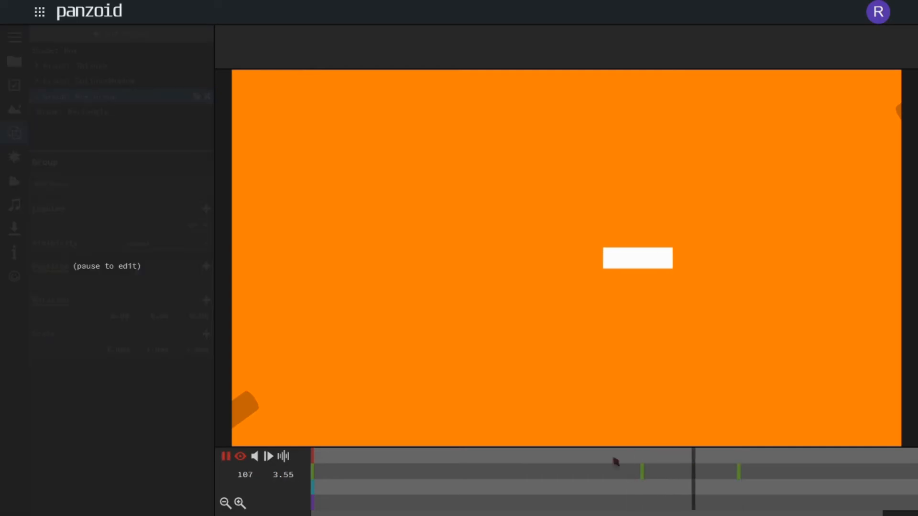
key(space)
Step: Set the easing of the rectangle's scale keyframe at frame 113 to circular out and replay the animation
click(129, 112)
click(722, 475)
drag(722, 475, 716, 470)
click(186, 286)
scroll(239, 354, down, 4)
scroll(219, 347, down, 2)
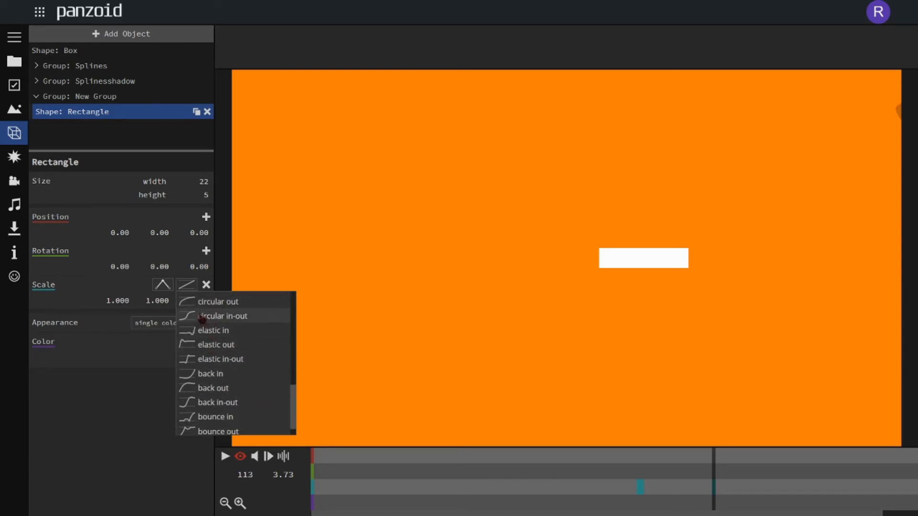
click(227, 307)
click(622, 458)
key(space)
click(655, 470)
key(space)
key(space)
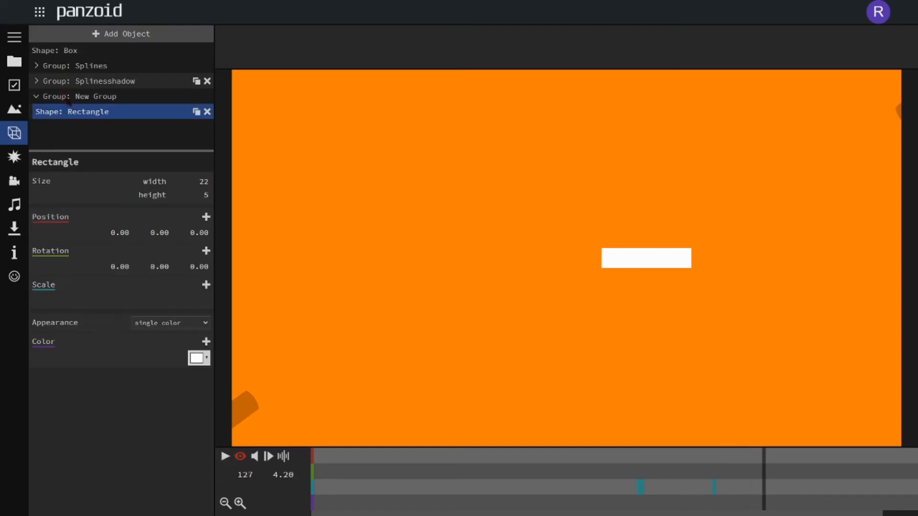
Step: Add group scale keyframes near frame 108 and at frame 123, setting Y scale to 0.001 at frame 123, and play it
click(139, 96)
drag(648, 454, 751, 463)
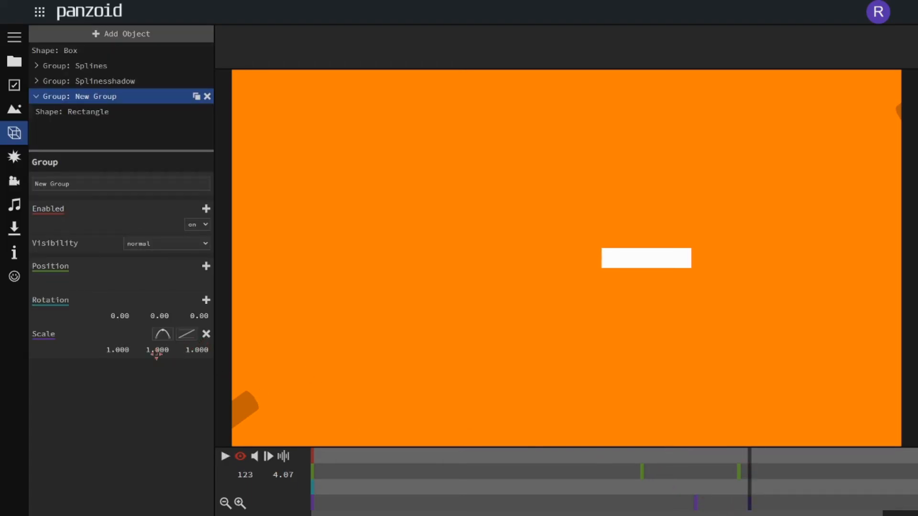
drag(157, 344, 132, 504)
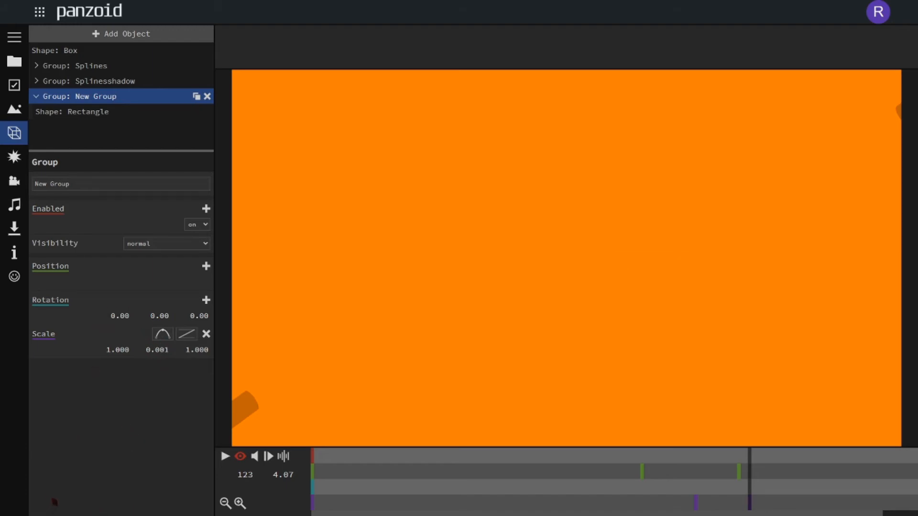
click(646, 504)
key(space)
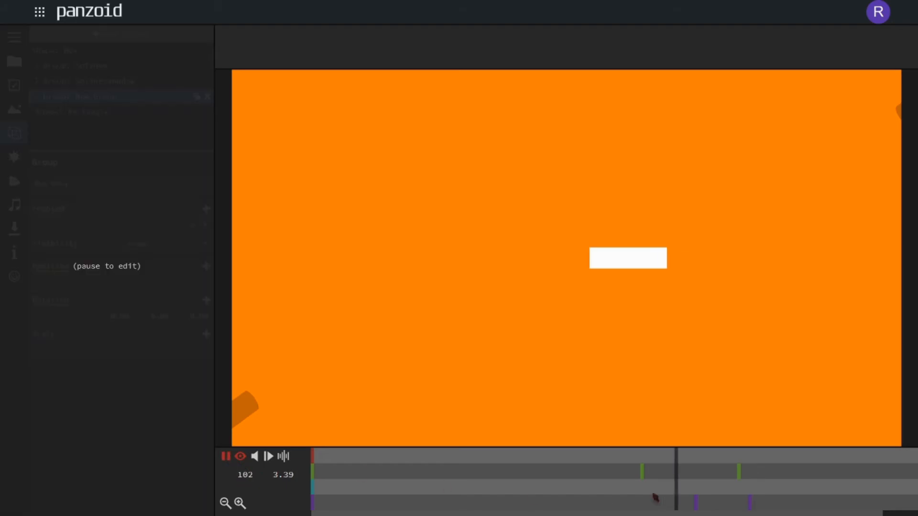
key(space)
Step: Set the easing of the group's scale keyframe at frame 123 to circular in and replay the animation
drag(740, 485, 751, 483)
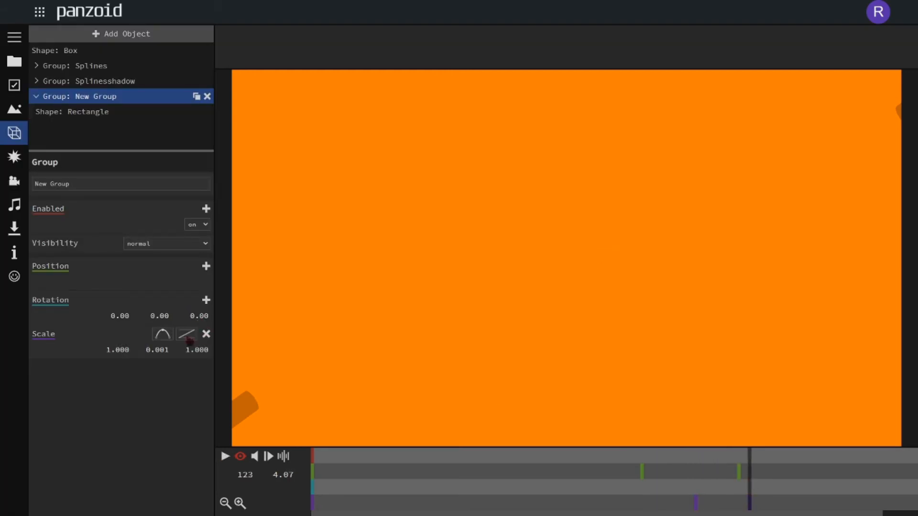
click(179, 339)
scroll(229, 394, down, 3)
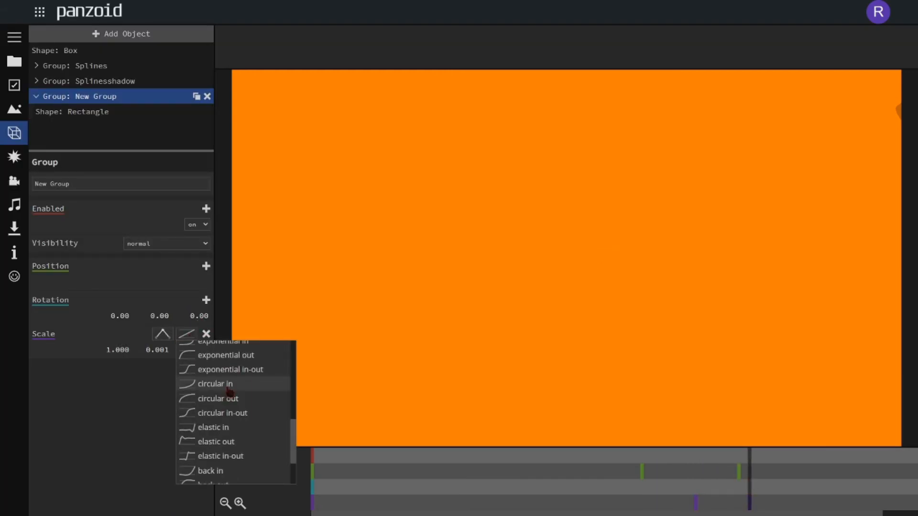
click(228, 388)
key(space)
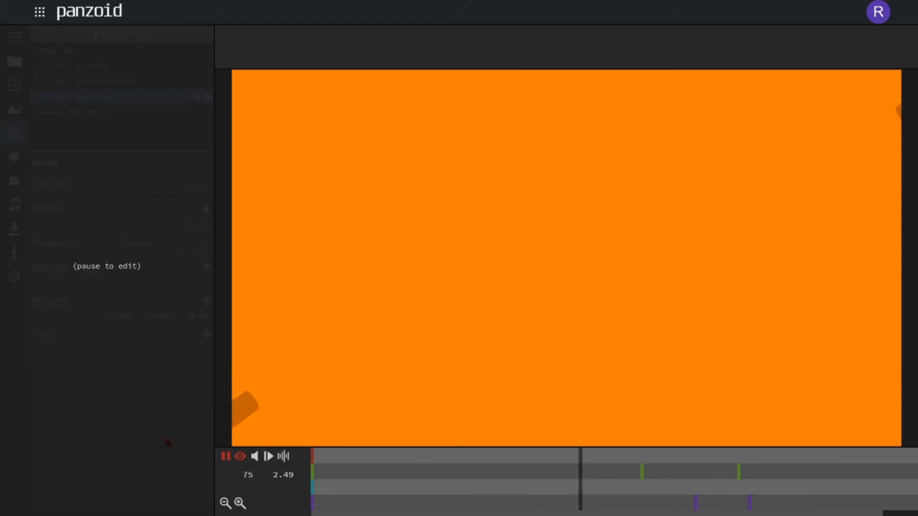
key(space)
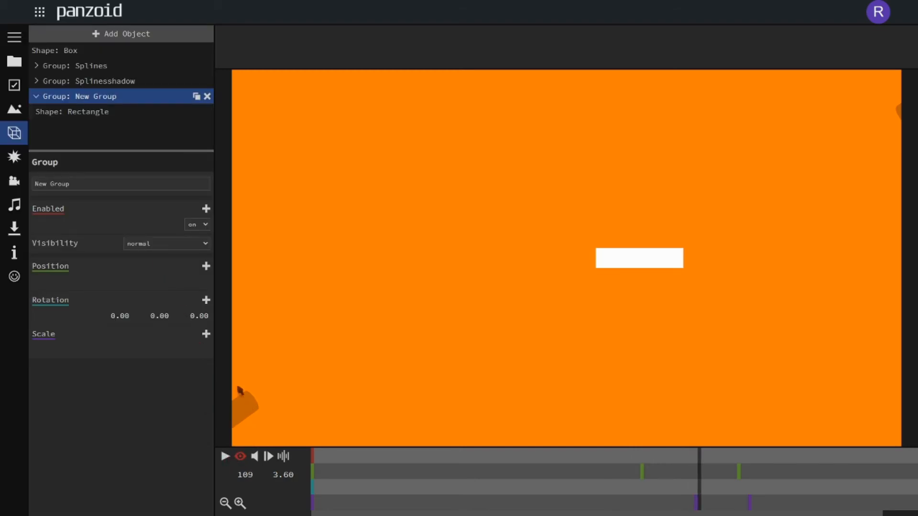
Step: Keyframe the Splinesshadow group's Enabled property to on at frame 74 and off at frame 75, and play the change
click(128, 83)
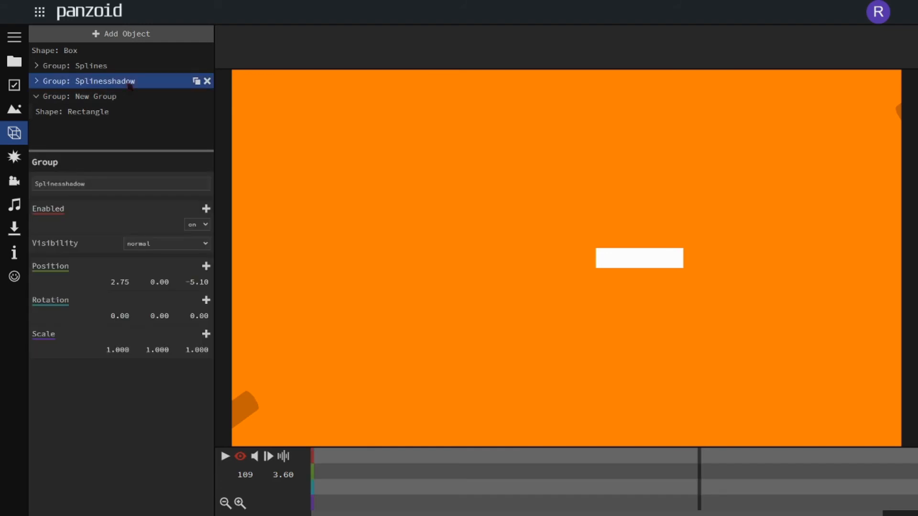
drag(653, 466, 579, 488)
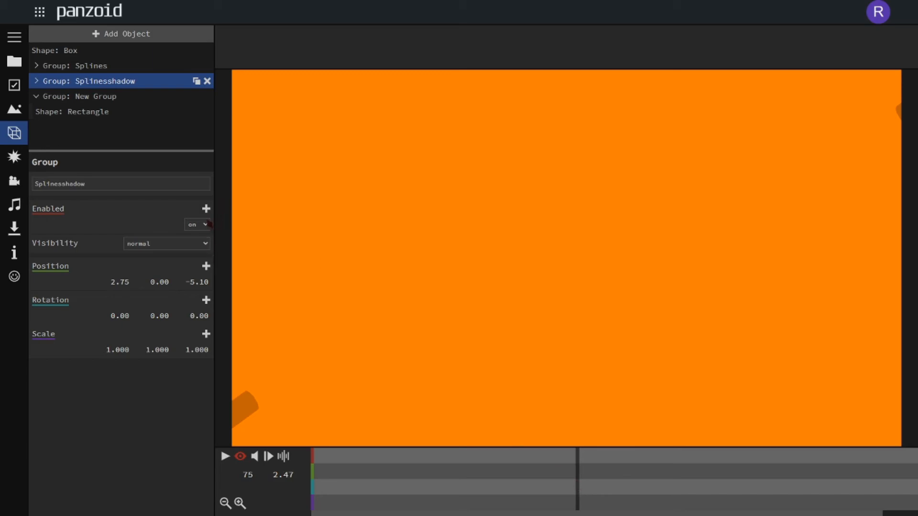
click(194, 235)
mouse_move(577, 466)
mouse_down()
mouse_move(486, 480)
mouse_move(577, 475)
mouse_up()
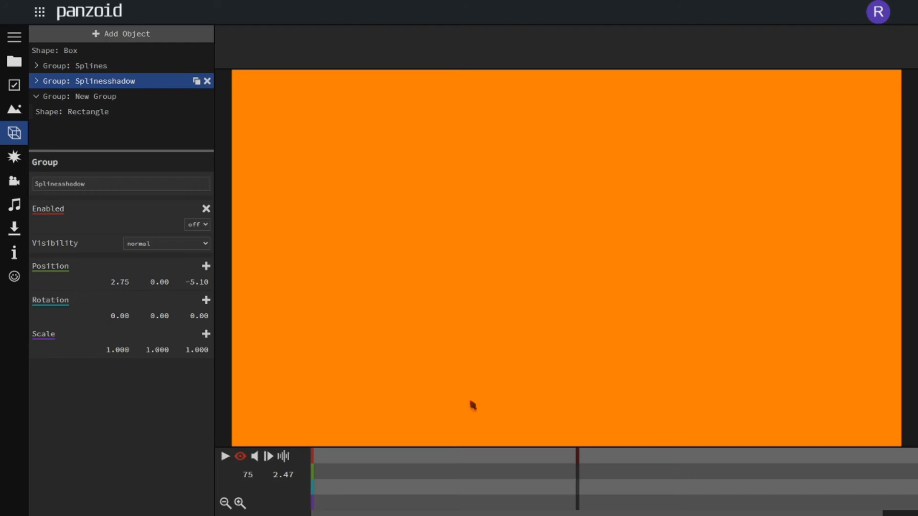
click(574, 465)
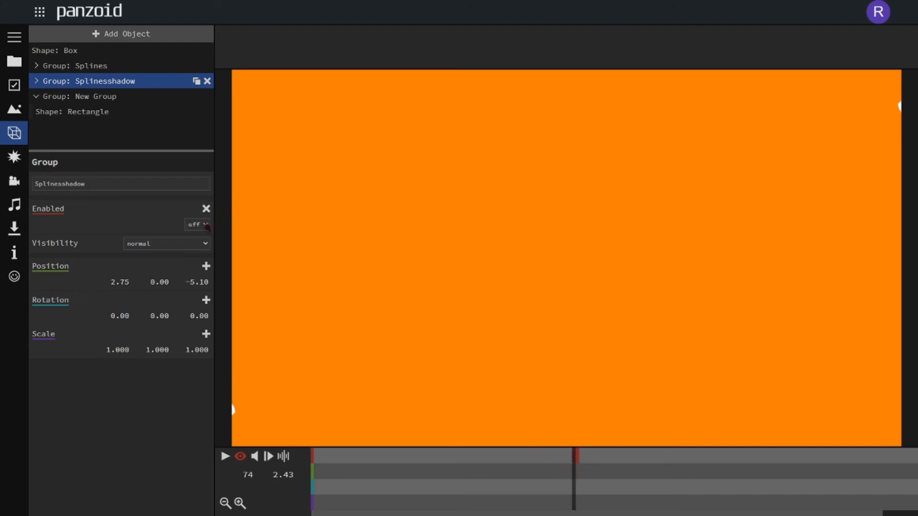
click(203, 244)
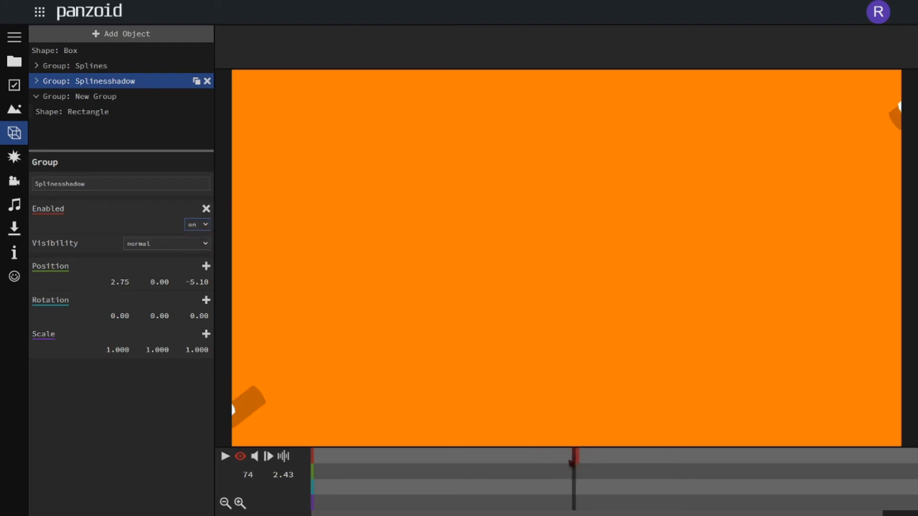
key(space)
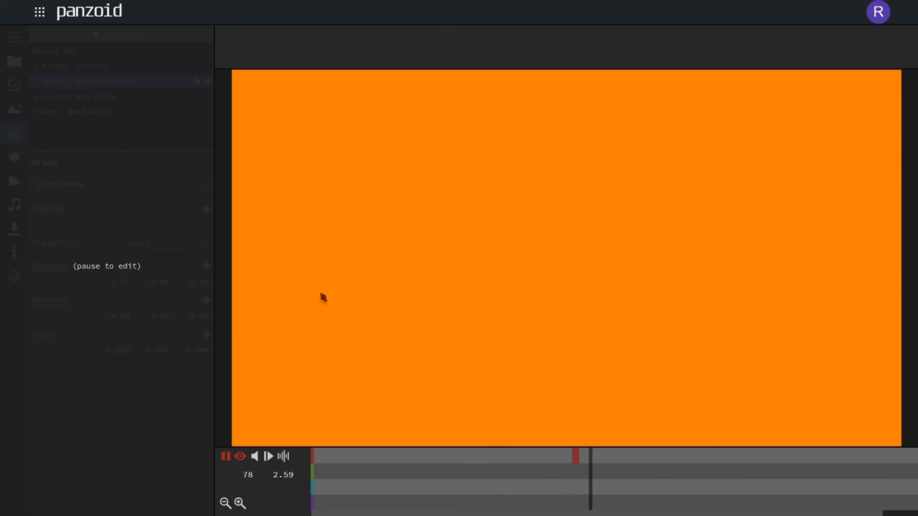
key(space)
Step: Select the rectangle's group and replay the animation from shortly before frame 70
click(84, 112)
click(86, 98)
click(551, 471)
key(space)
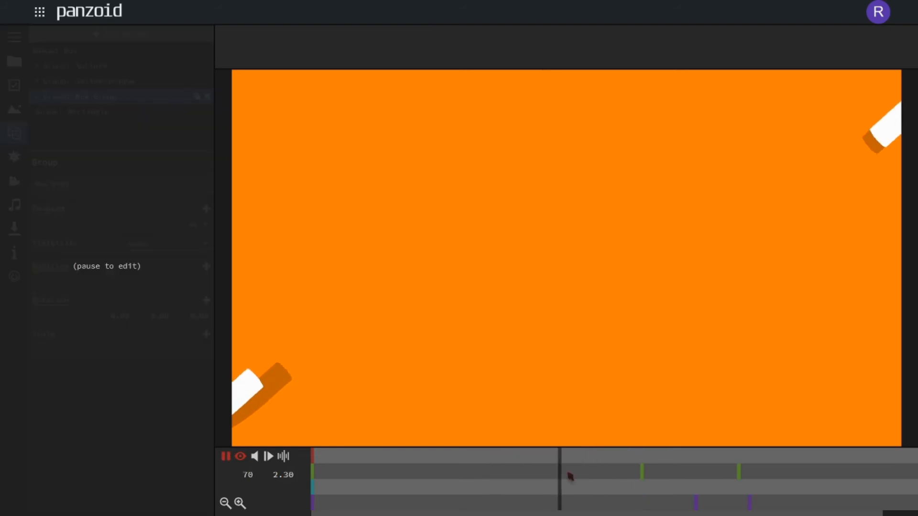
key(space)
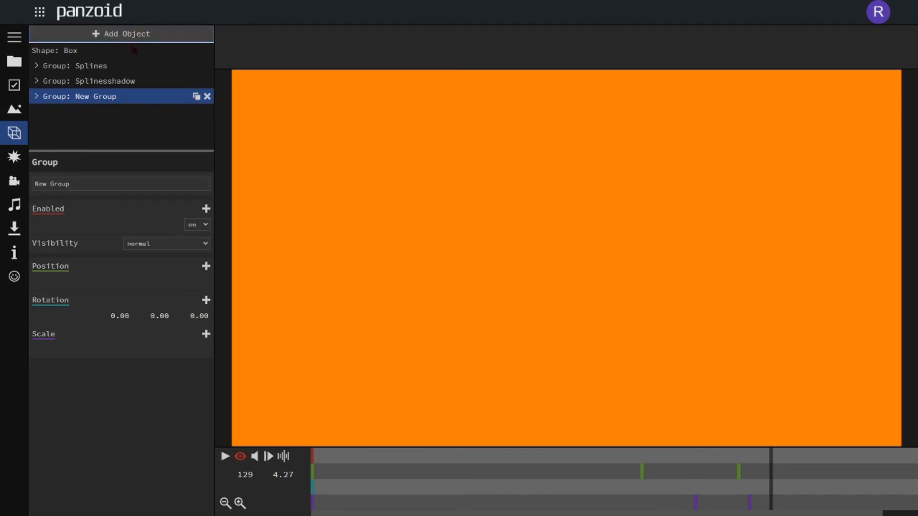
Step: Add a new group and nest the rectangle's animated group inside it
click(138, 33)
click(111, 228)
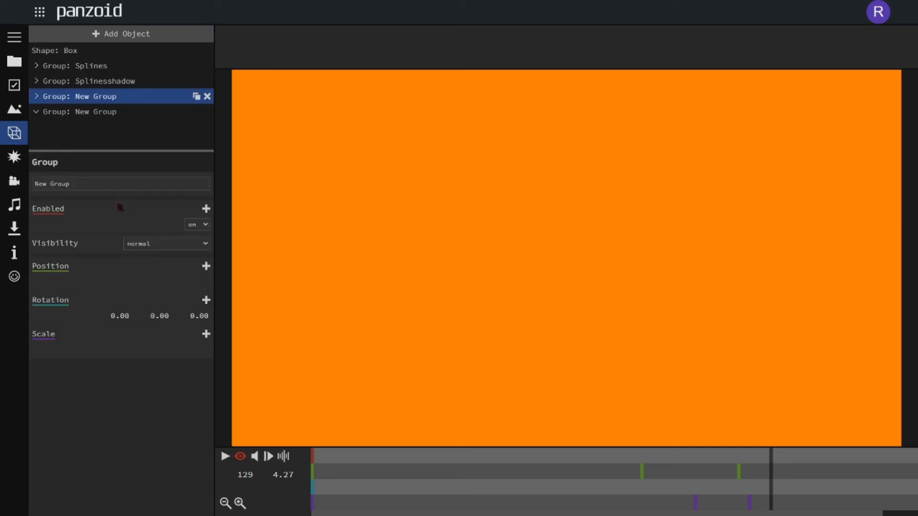
drag(96, 113, 36, 105)
click(36, 98)
Step: Duplicate the outer rectangle group three times and collapse the copies in the object list
click(196, 97)
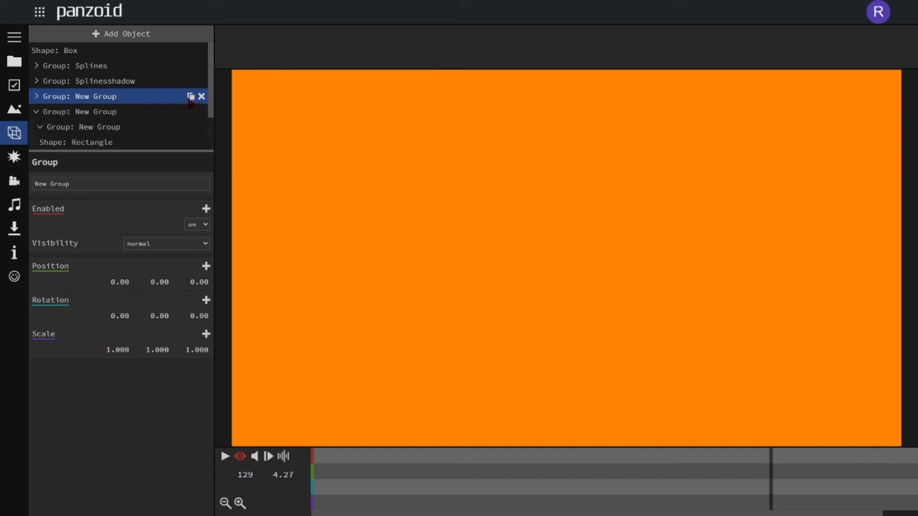
click(36, 111)
click(37, 127)
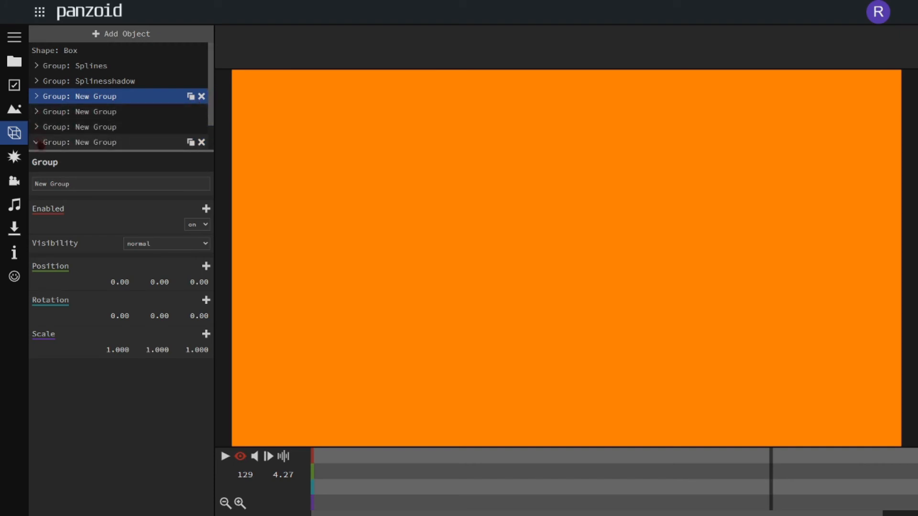
click(37, 143)
Step: Switch off the camera preview and set the Z rotation of the three rectangle group copies to 90, 180 and 270
click(77, 112)
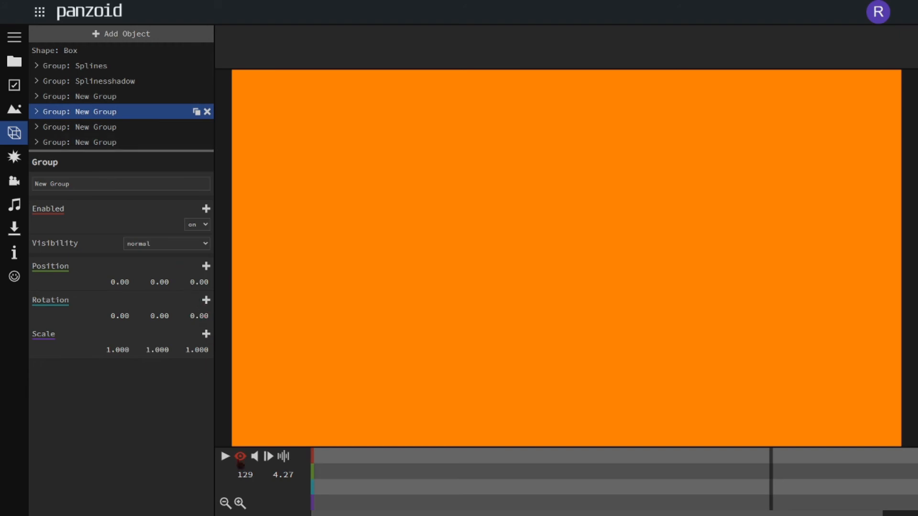
click(240, 459)
drag(771, 490, 693, 484)
key(space)
drag(200, 311, 178, 321)
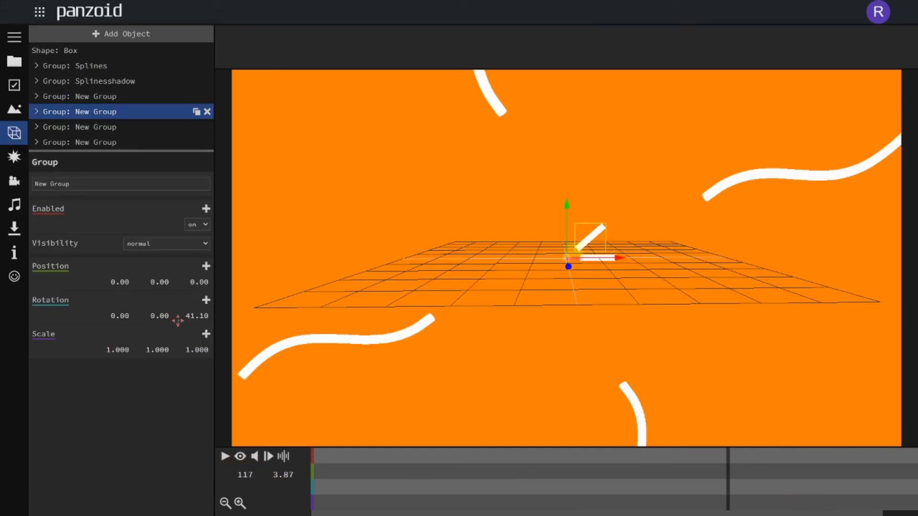
text(90)
key(Return)
click(109, 127)
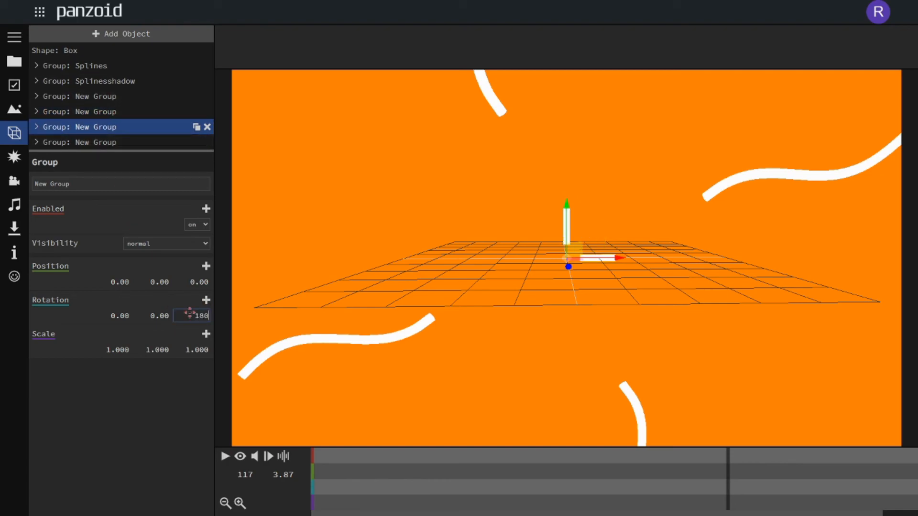
click(146, 145)
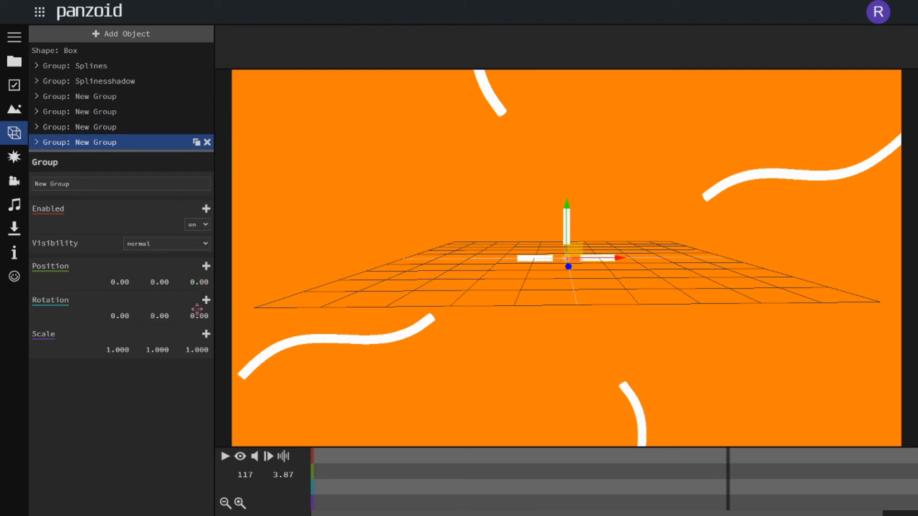
Step: Replay the four rotated rectangles in the free view and again through the camera view
key(space)
key(space)
click(636, 505)
key(space)
key(space)
click(240, 460)
key(space)
key(space)
click(591, 476)
key(space)
key(space)
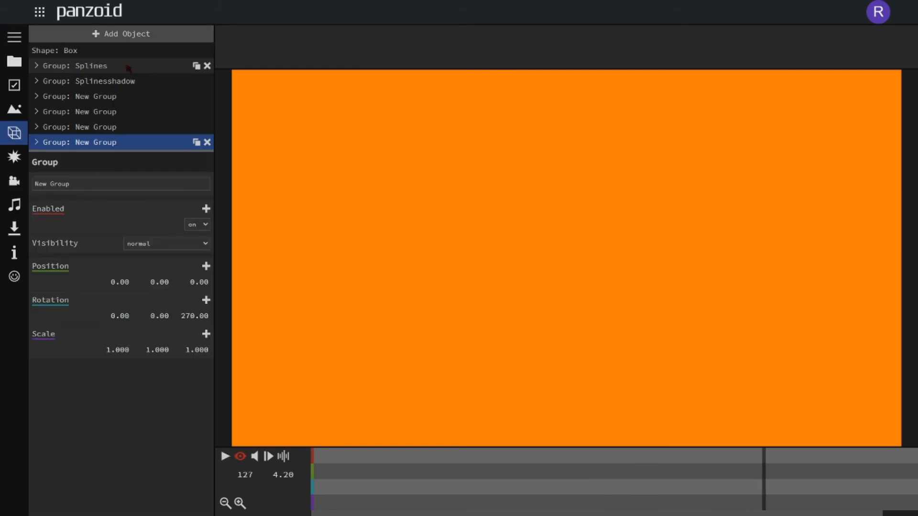
Step: Add another group, nest the four rotated rectangle groups inside it, and play the cross animation
click(121, 34)
click(102, 221)
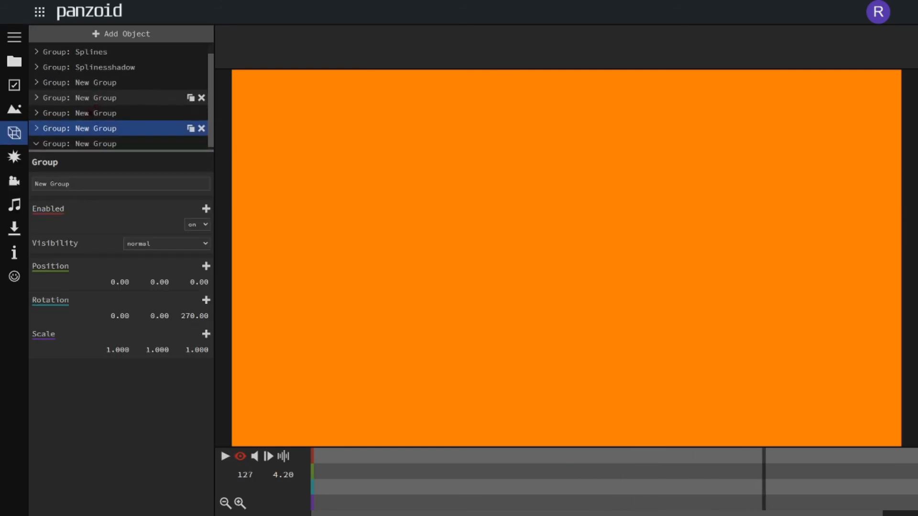
drag(96, 113, 57, 95)
click(57, 85)
click(614, 473)
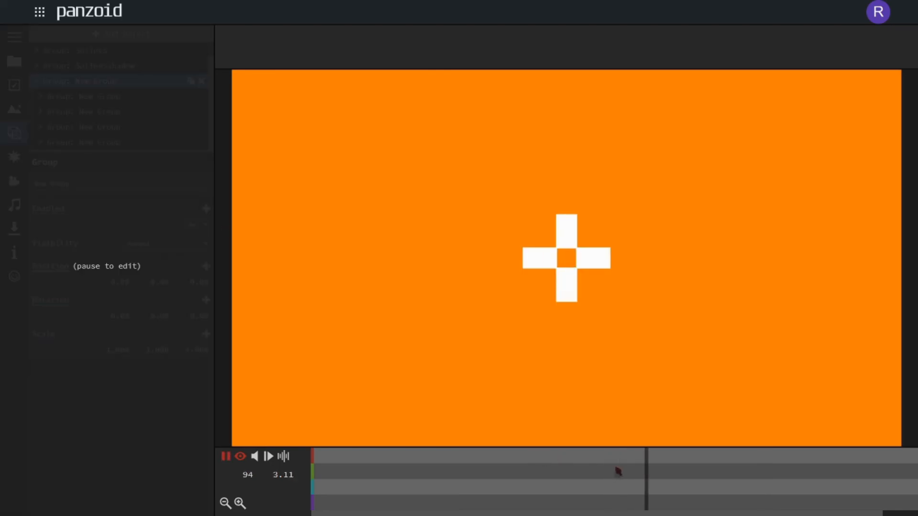
click(36, 83)
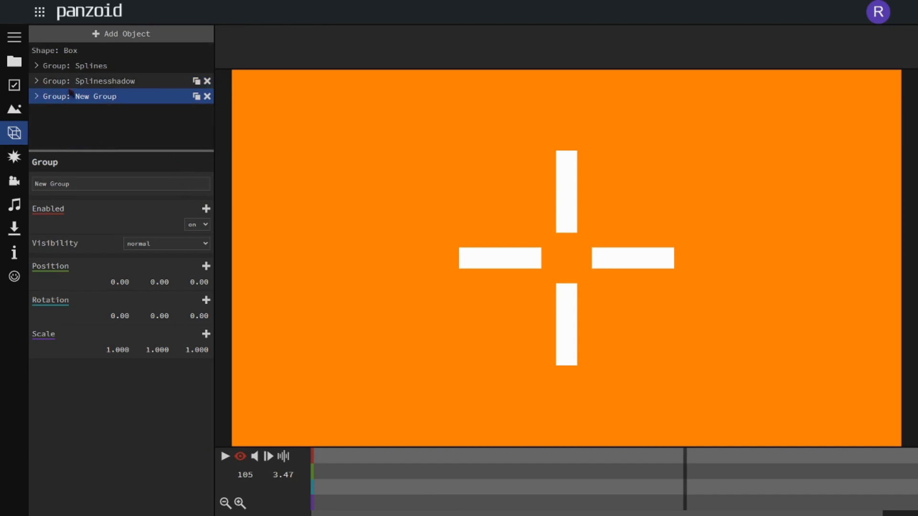
Step: Duplicate the group holding the four rectangles and set the copy's Z rotation to 45
click(190, 97)
click(37, 112)
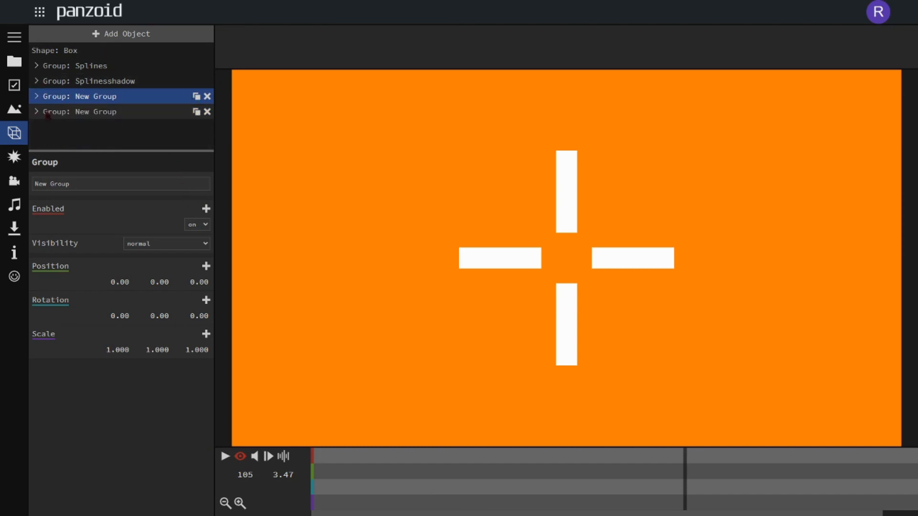
click(46, 113)
click(174, 310)
text(45)
key(Return)
Step: Play the intro with the eight-way rectangle burst, and view it in the free view as well
key(space)
click(622, 495)
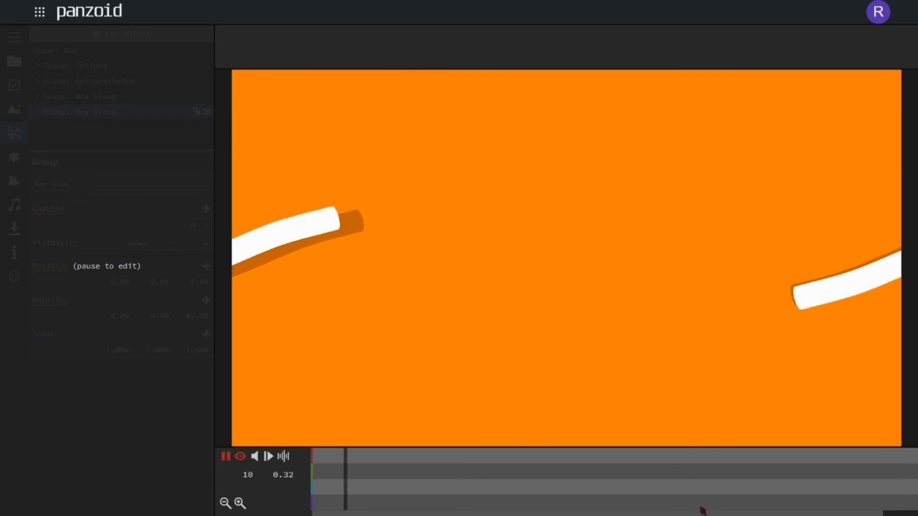
key(space)
key(space)
key(space)
key(space)
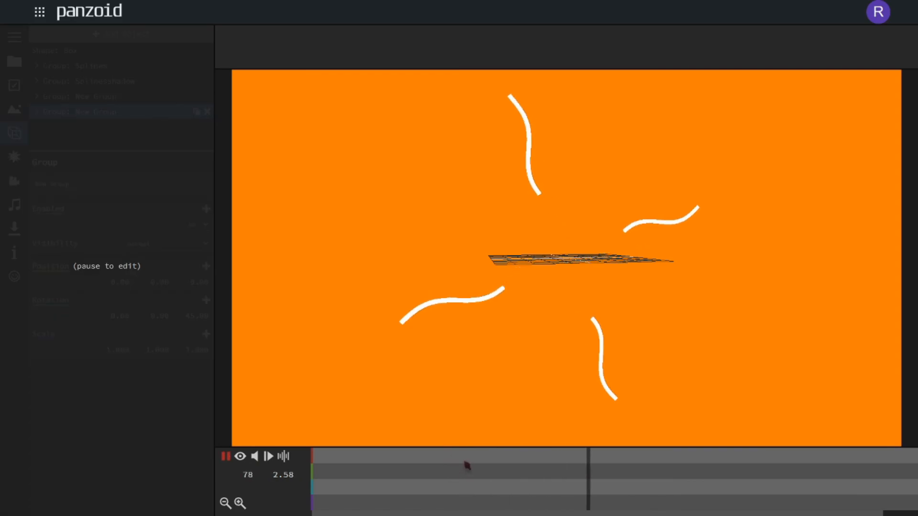
key(space)
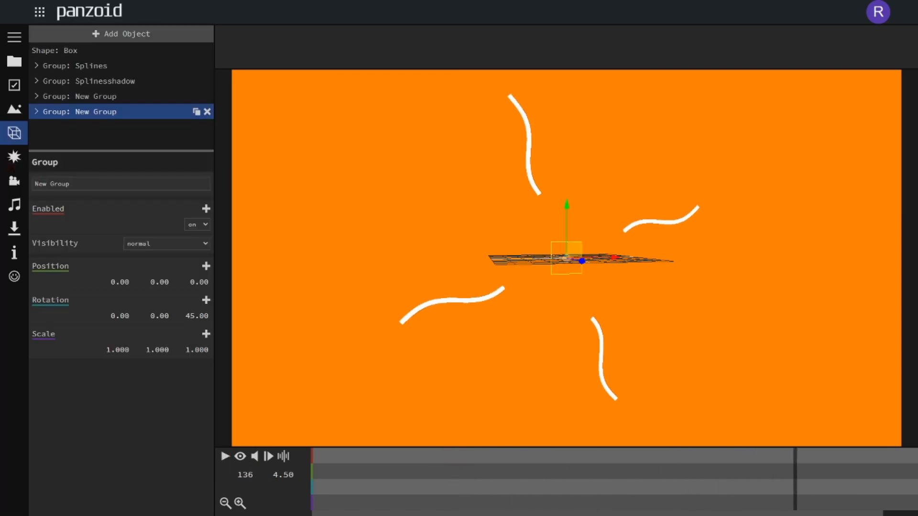